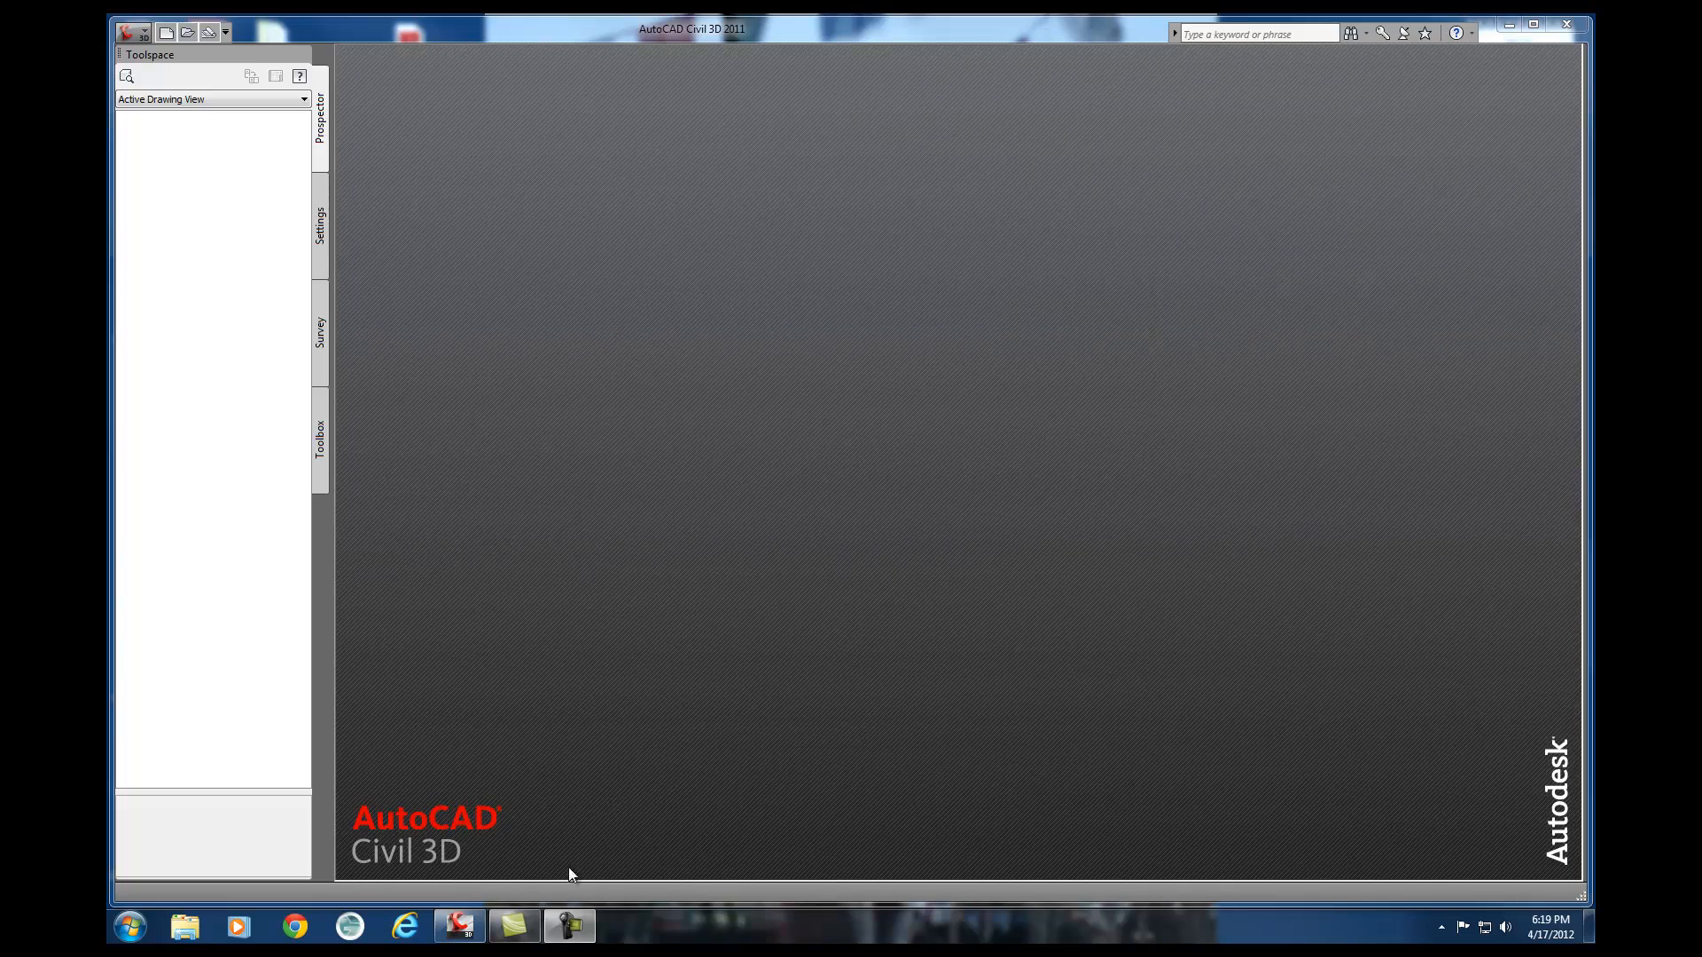
{"action": "left_click", "coordinate": [131, 929]}
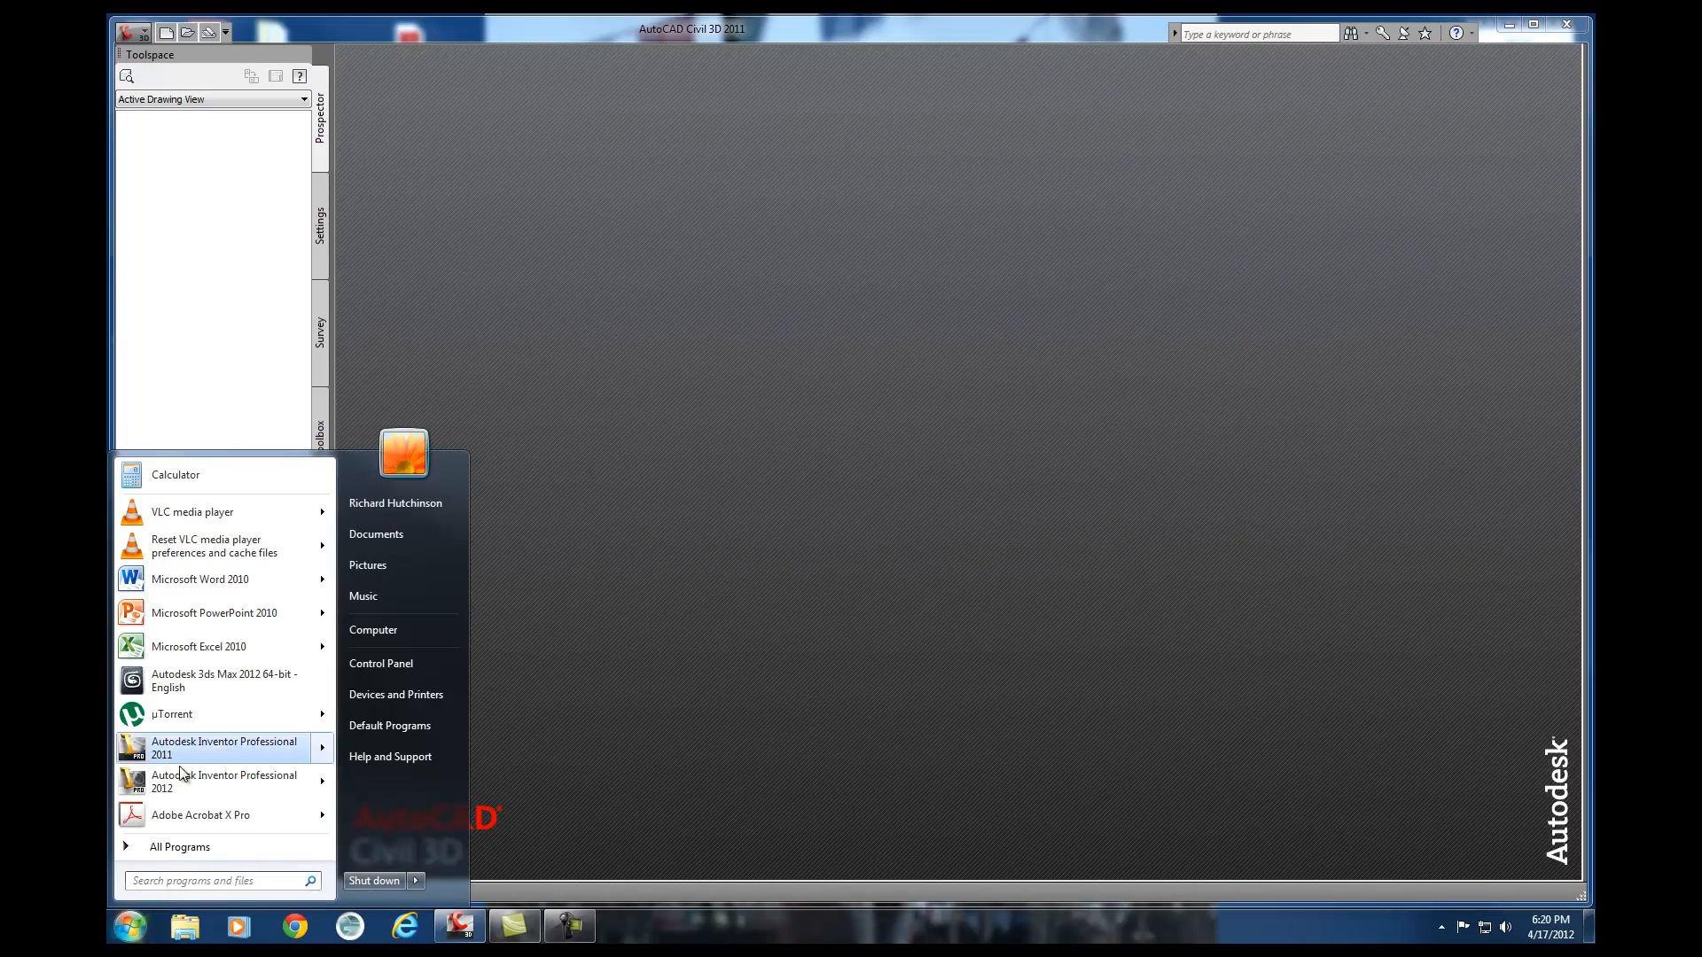
{"action": "left_click", "coordinate": [191, 847]}
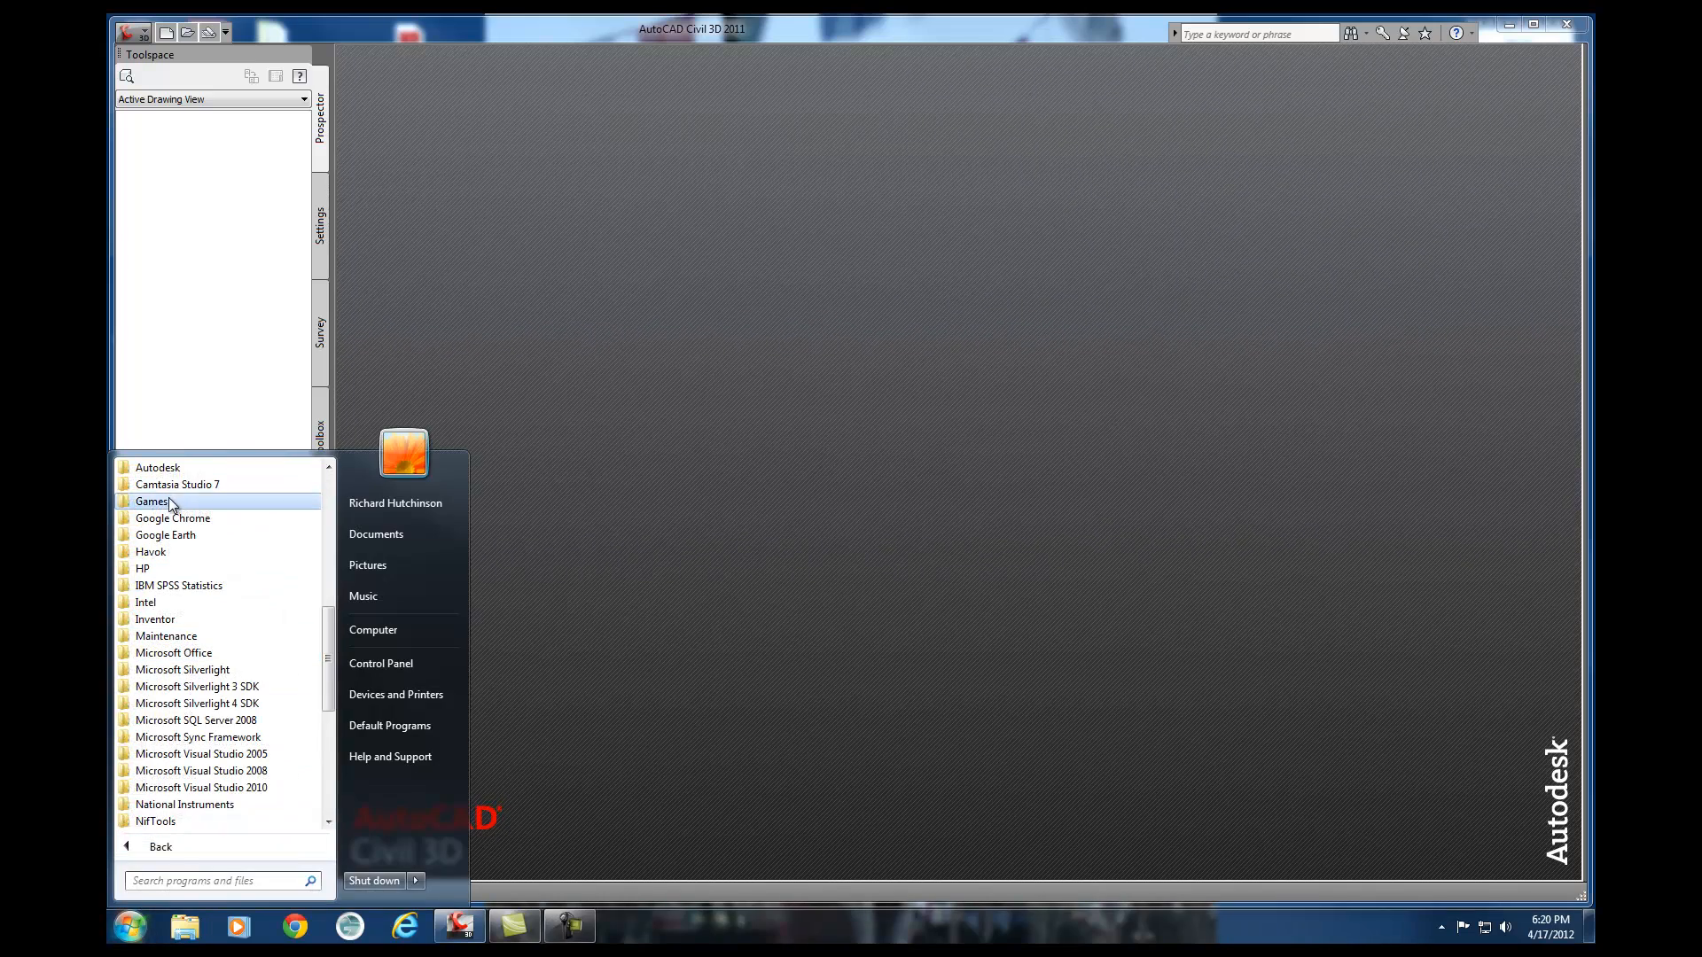
{"action": "left_click", "coordinate": [159, 468]}
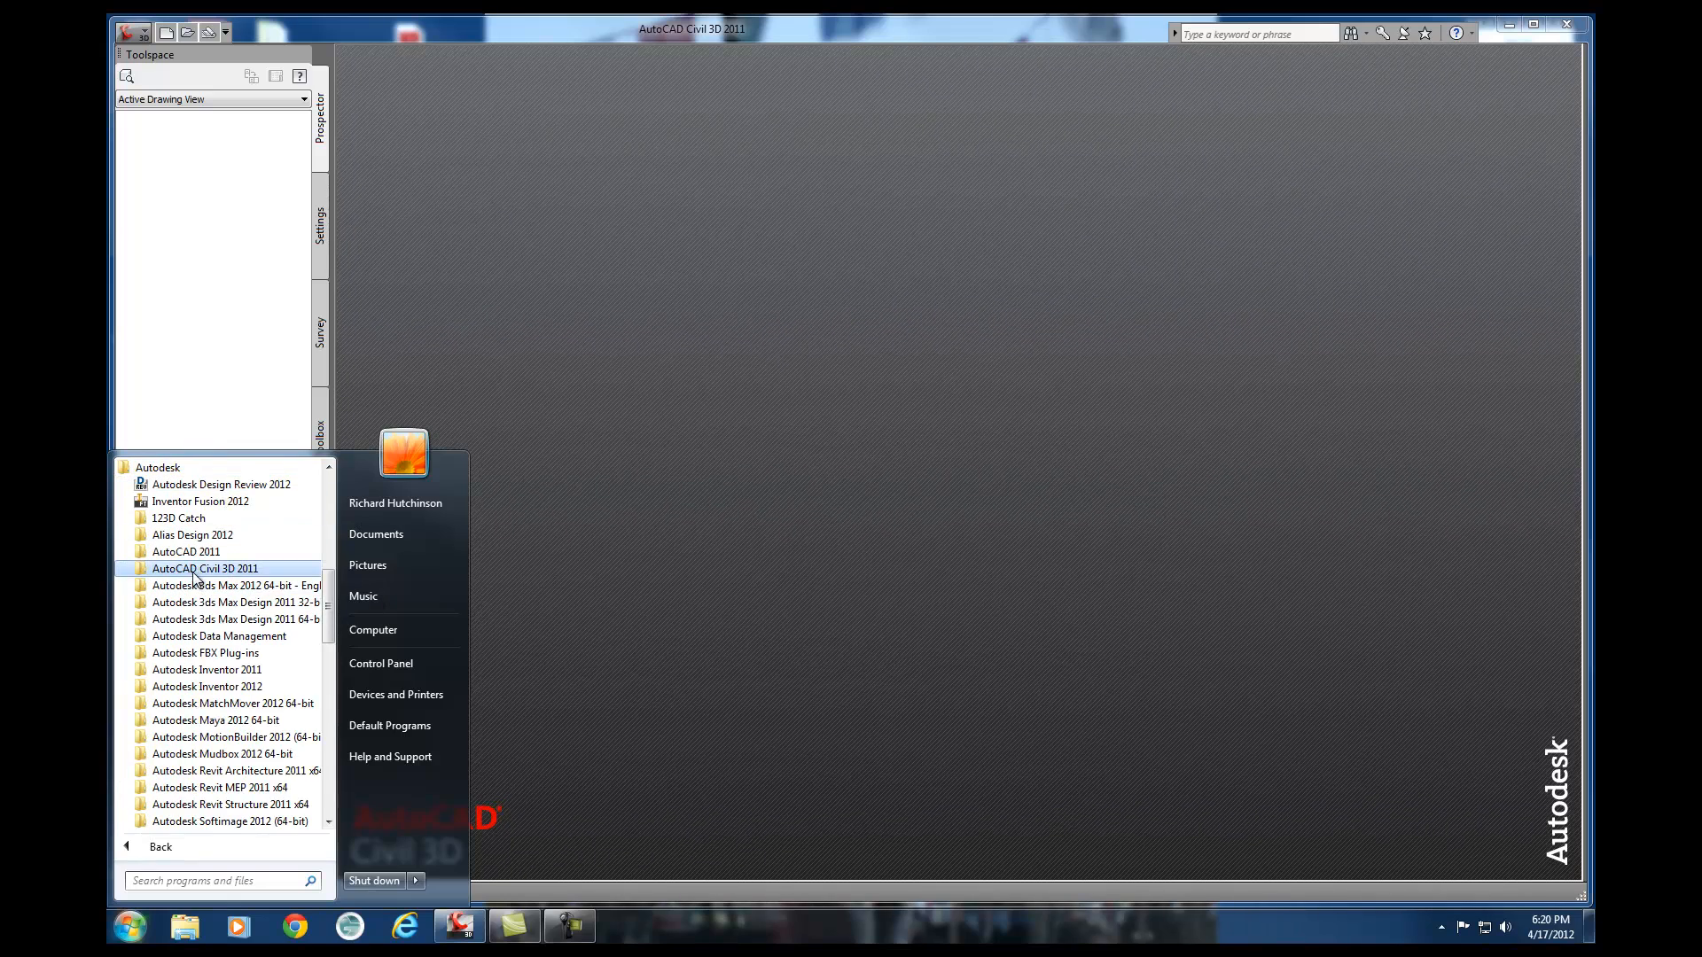
{"action": "left_click", "coordinate": [264, 571]}
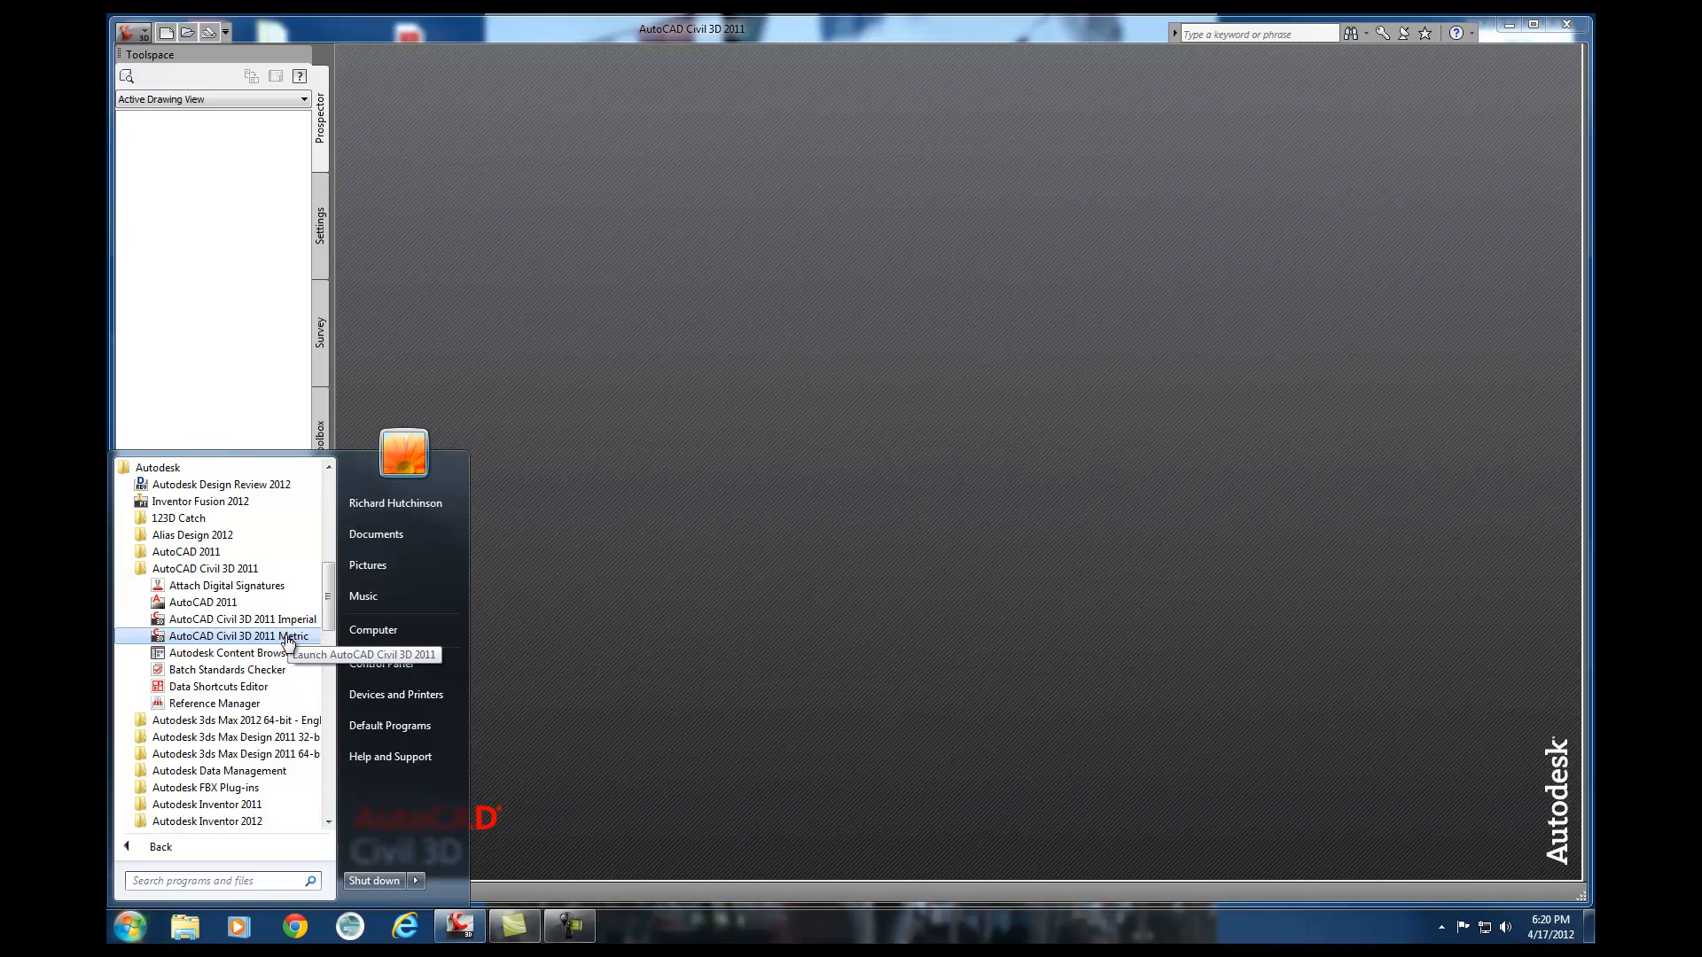
{"action": "left_click", "coordinate": [757, 500]}
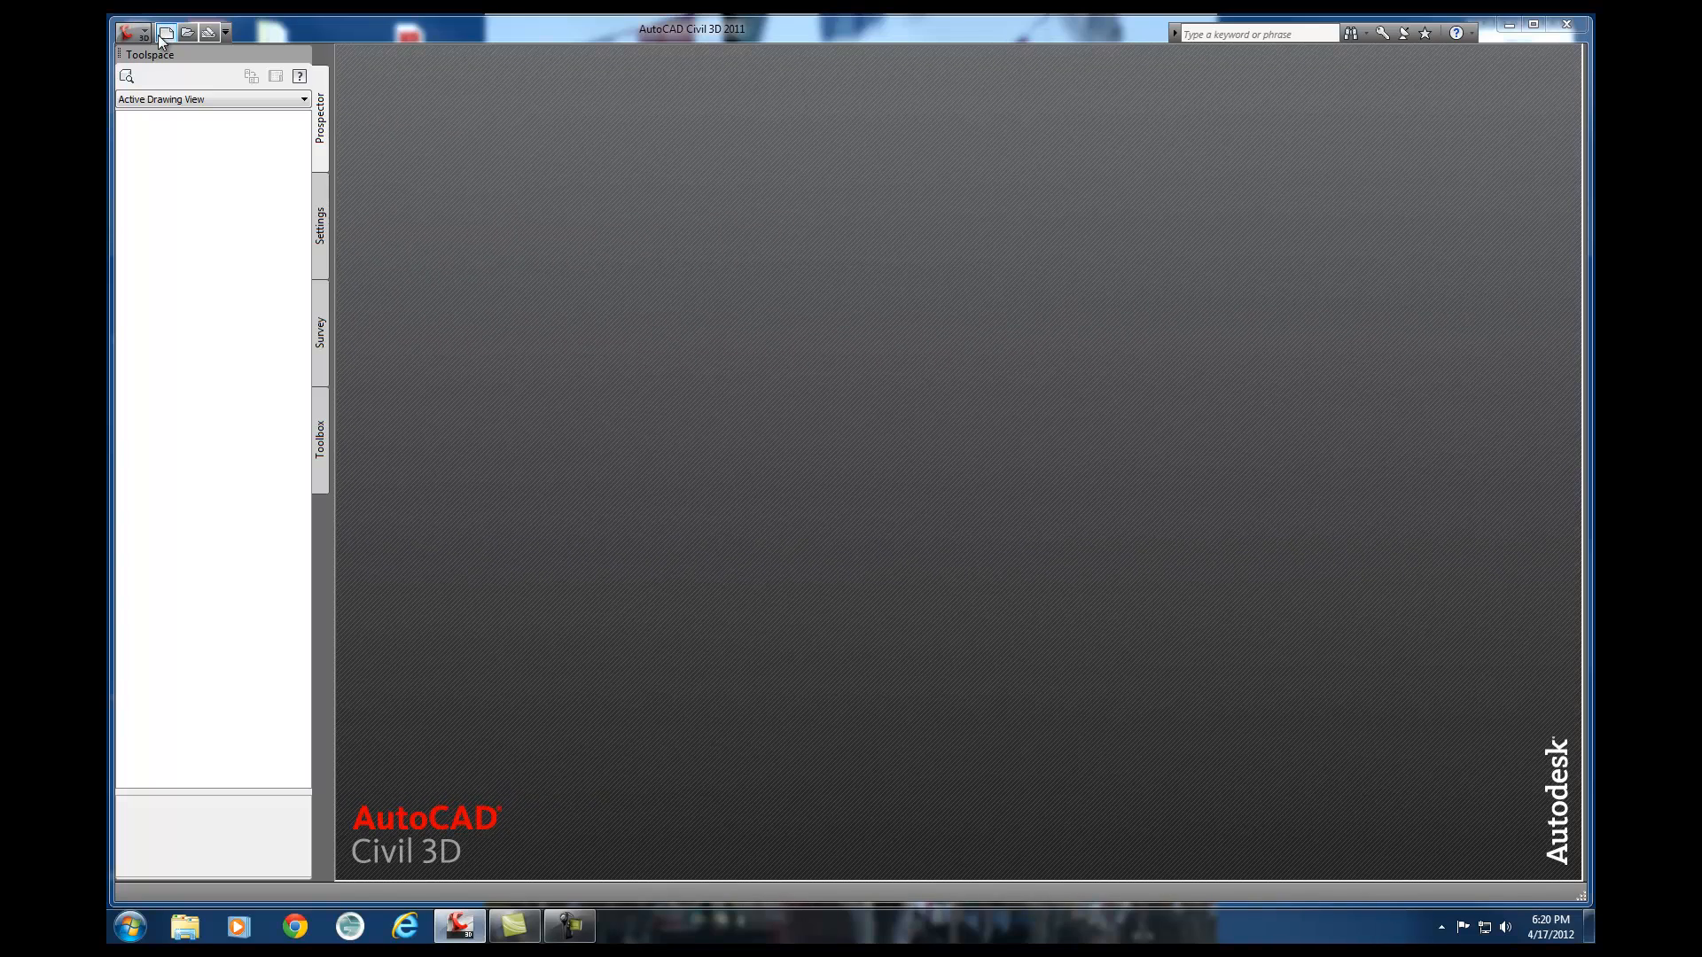
- Create a new drawing from the _AutoCAD Civil 3D (Imperial) NCS template
{"action": "left_click", "coordinate": [131, 34]}
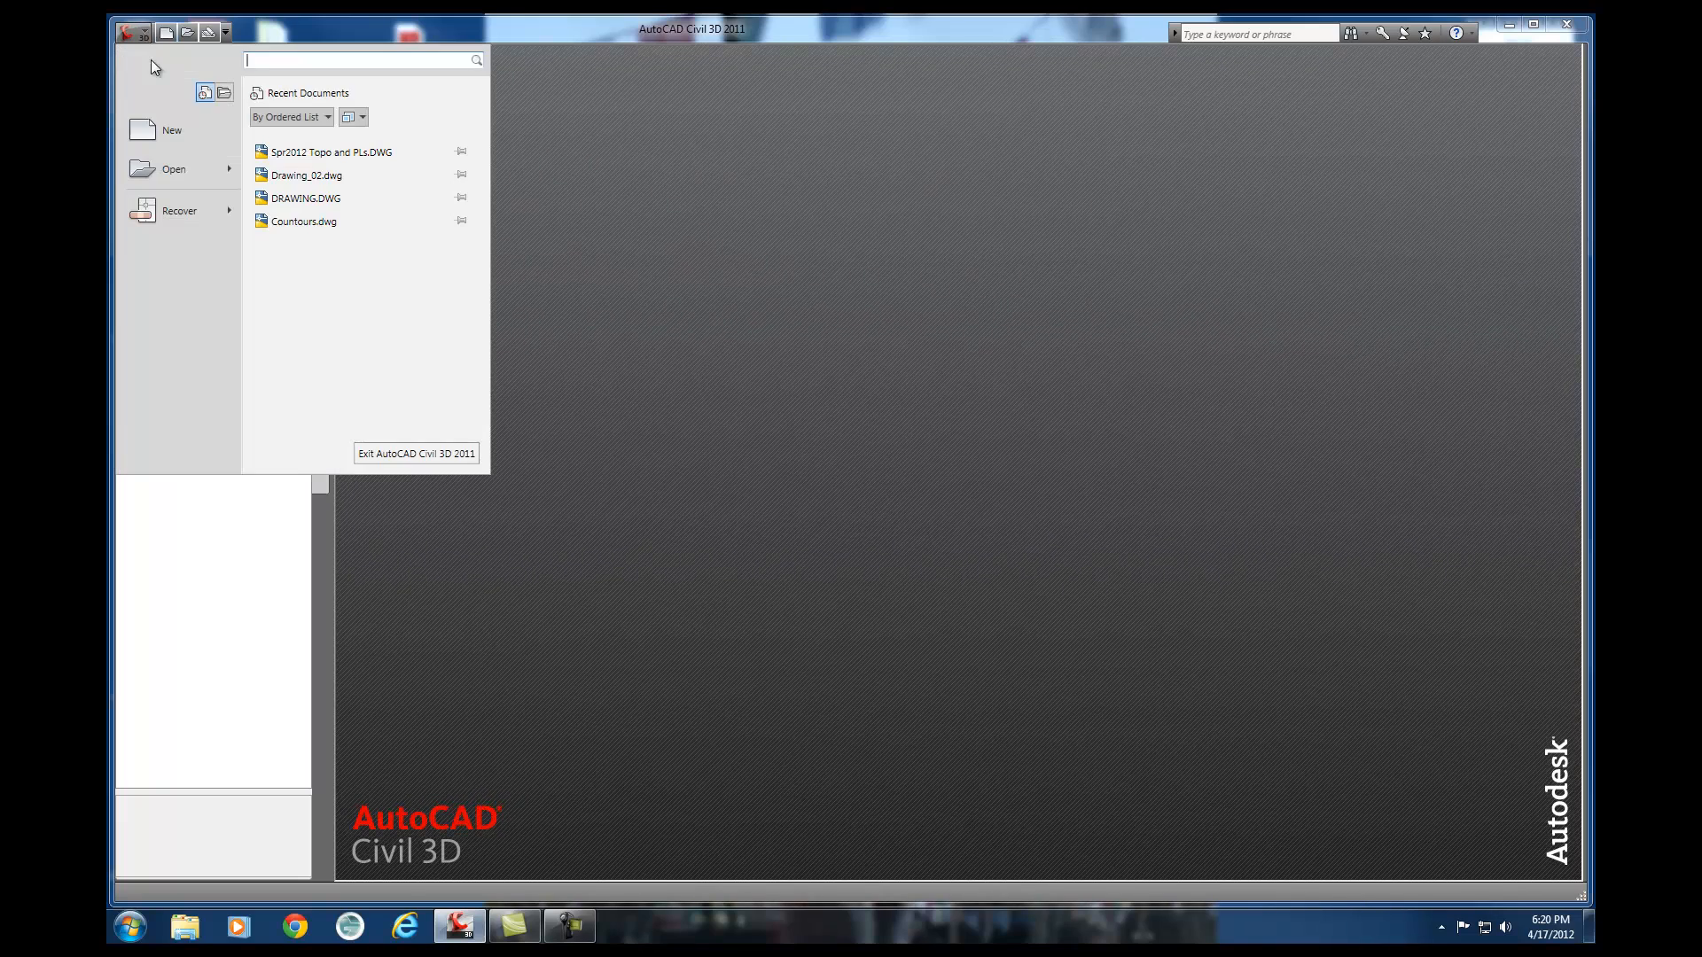
{"action": "left_click", "coordinate": [172, 140]}
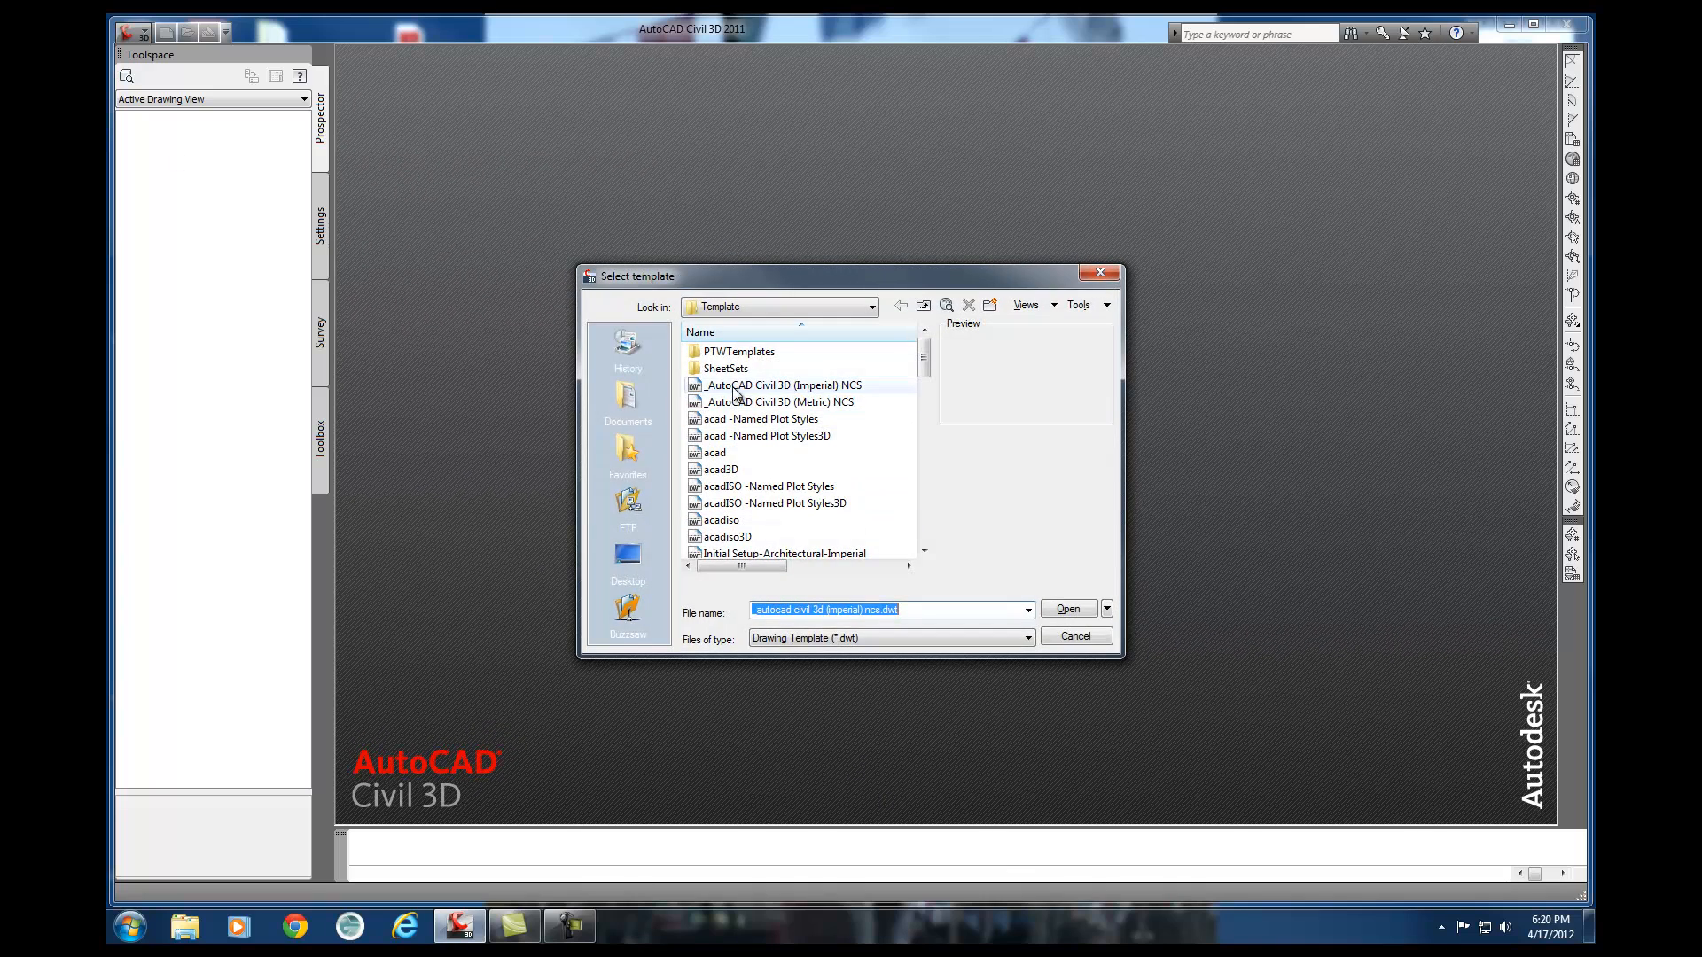
{"action": "left_click", "coordinate": [734, 391]}
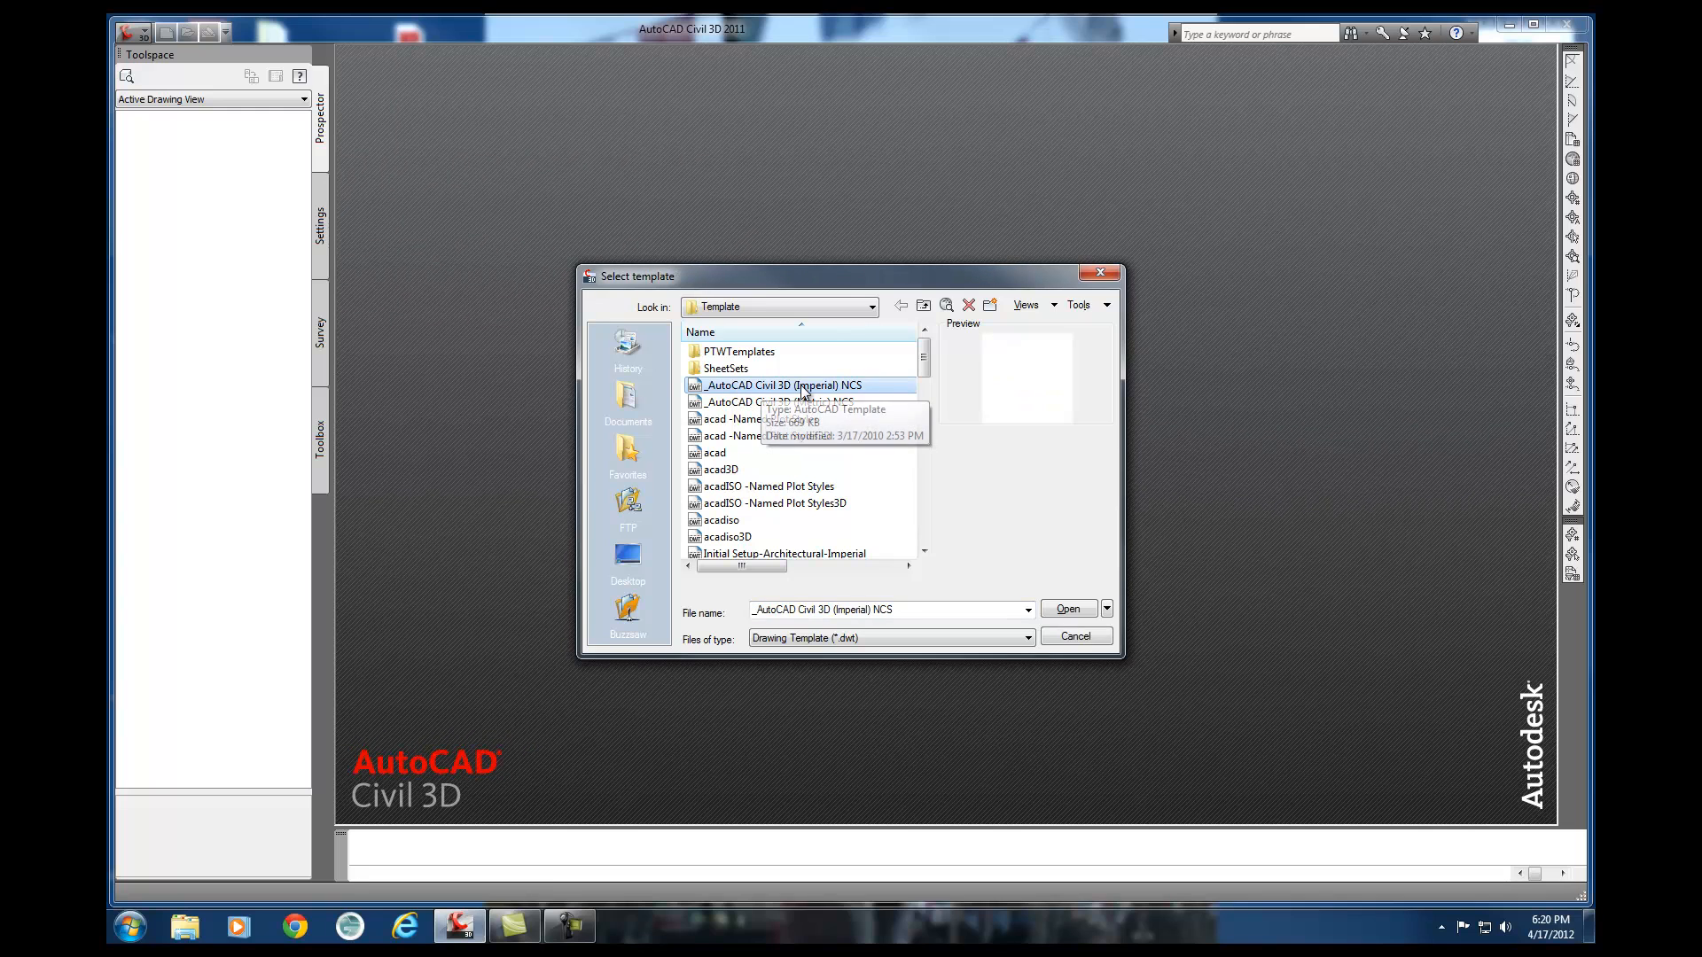
{"action": "left_click", "coordinate": [1068, 609]}
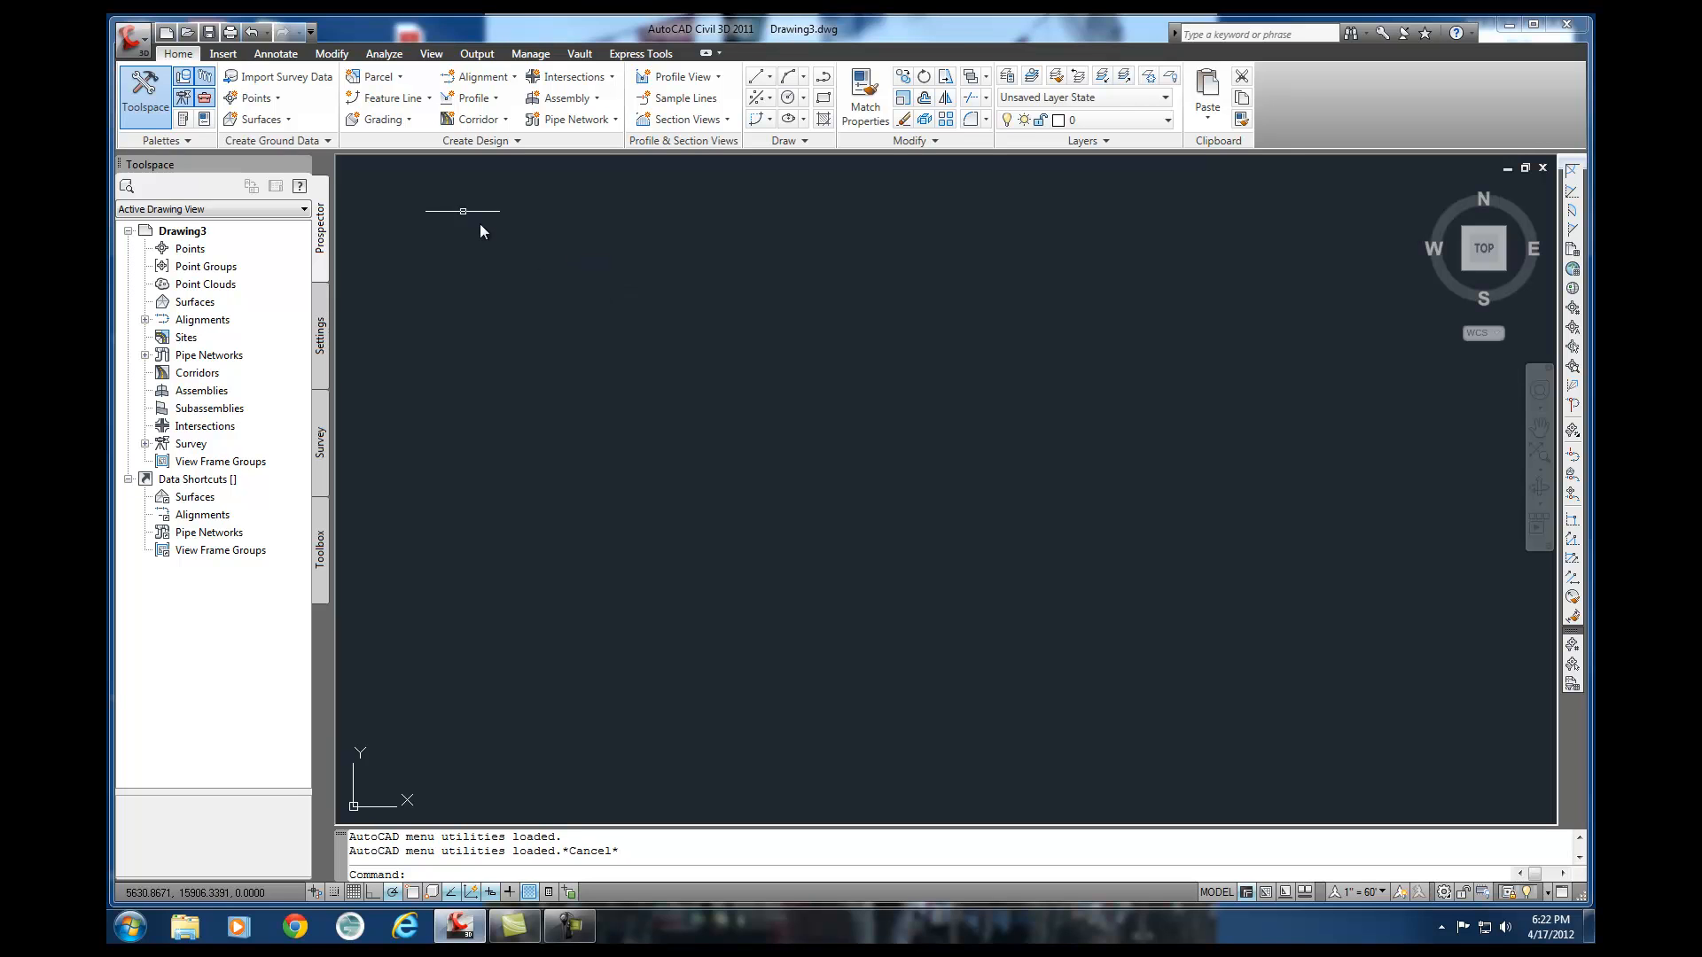
- Open the external references manager for the new drawing with the xref command
{"action": "left_click", "coordinate": [221, 54]}
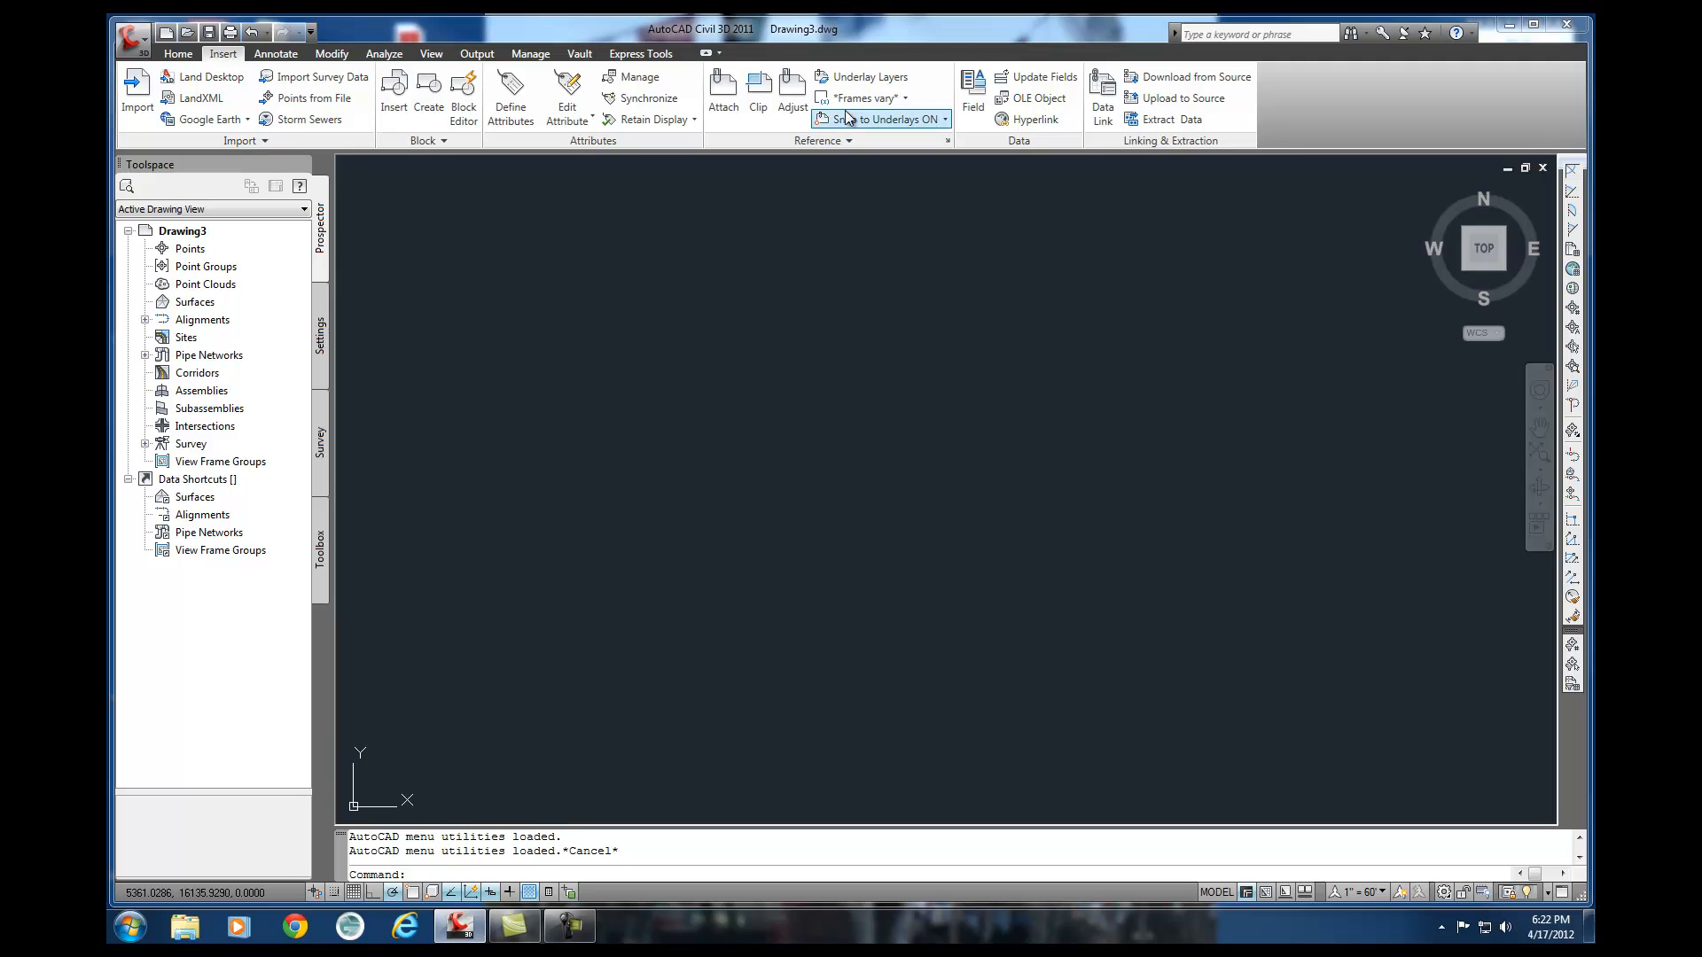
{"action": "left_click", "coordinate": [179, 54]}
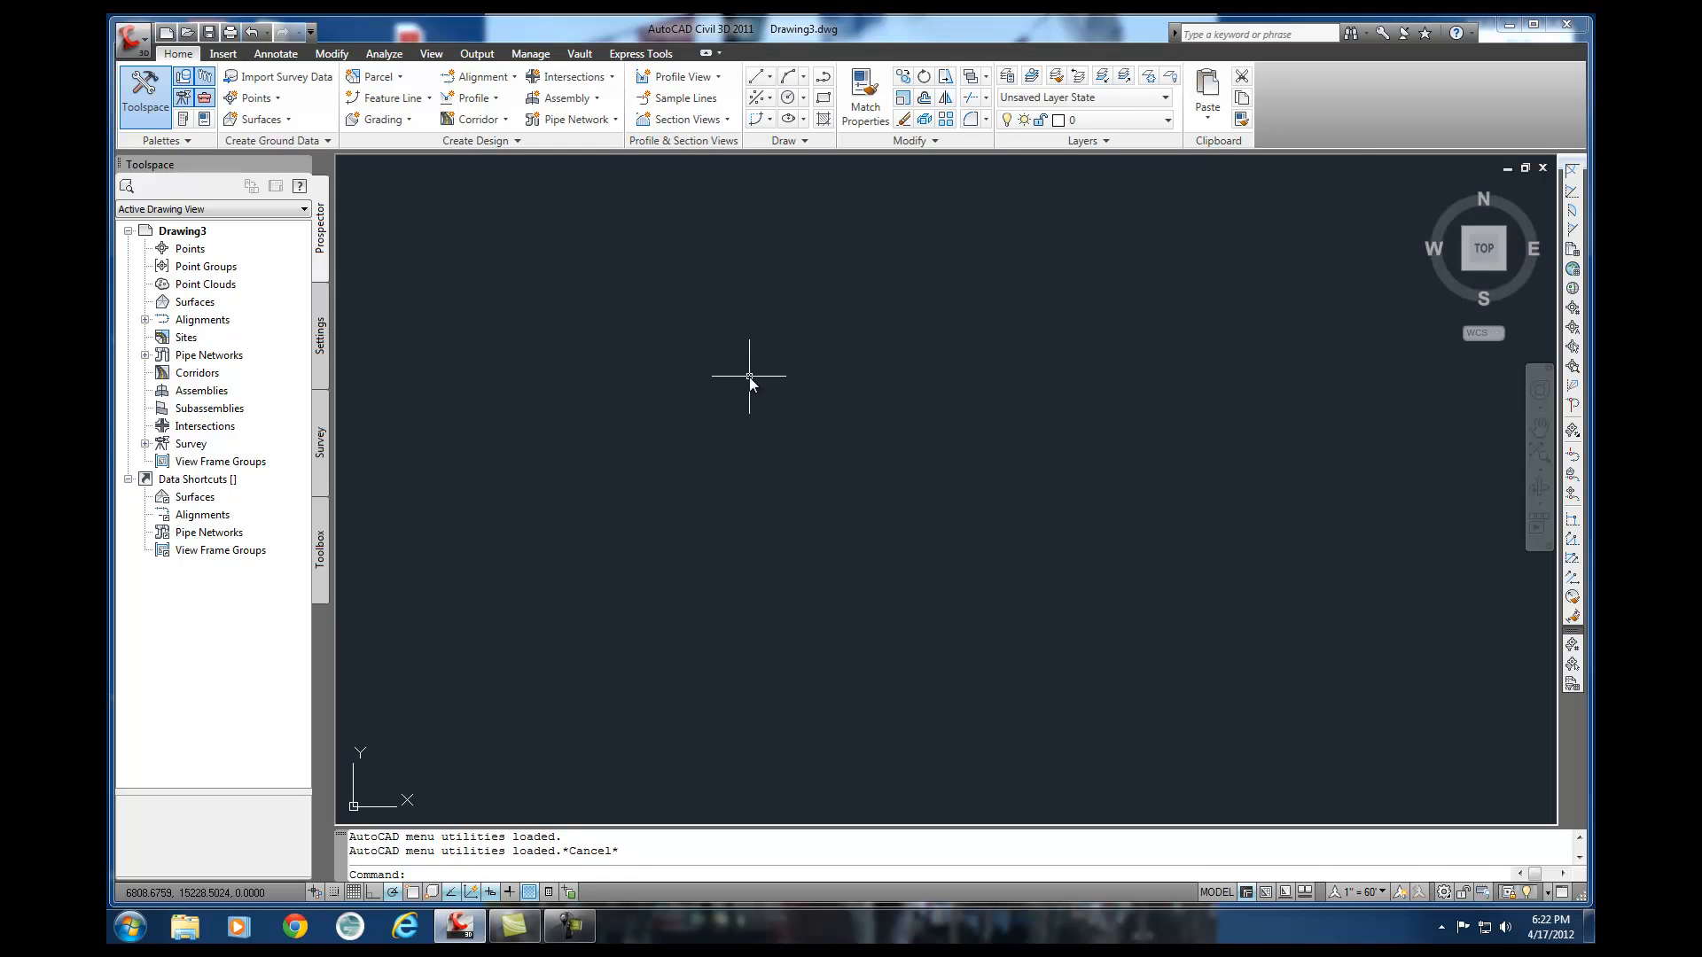
{"action": "type", "text": "xref"}
{"action": "key", "text": "Return"}
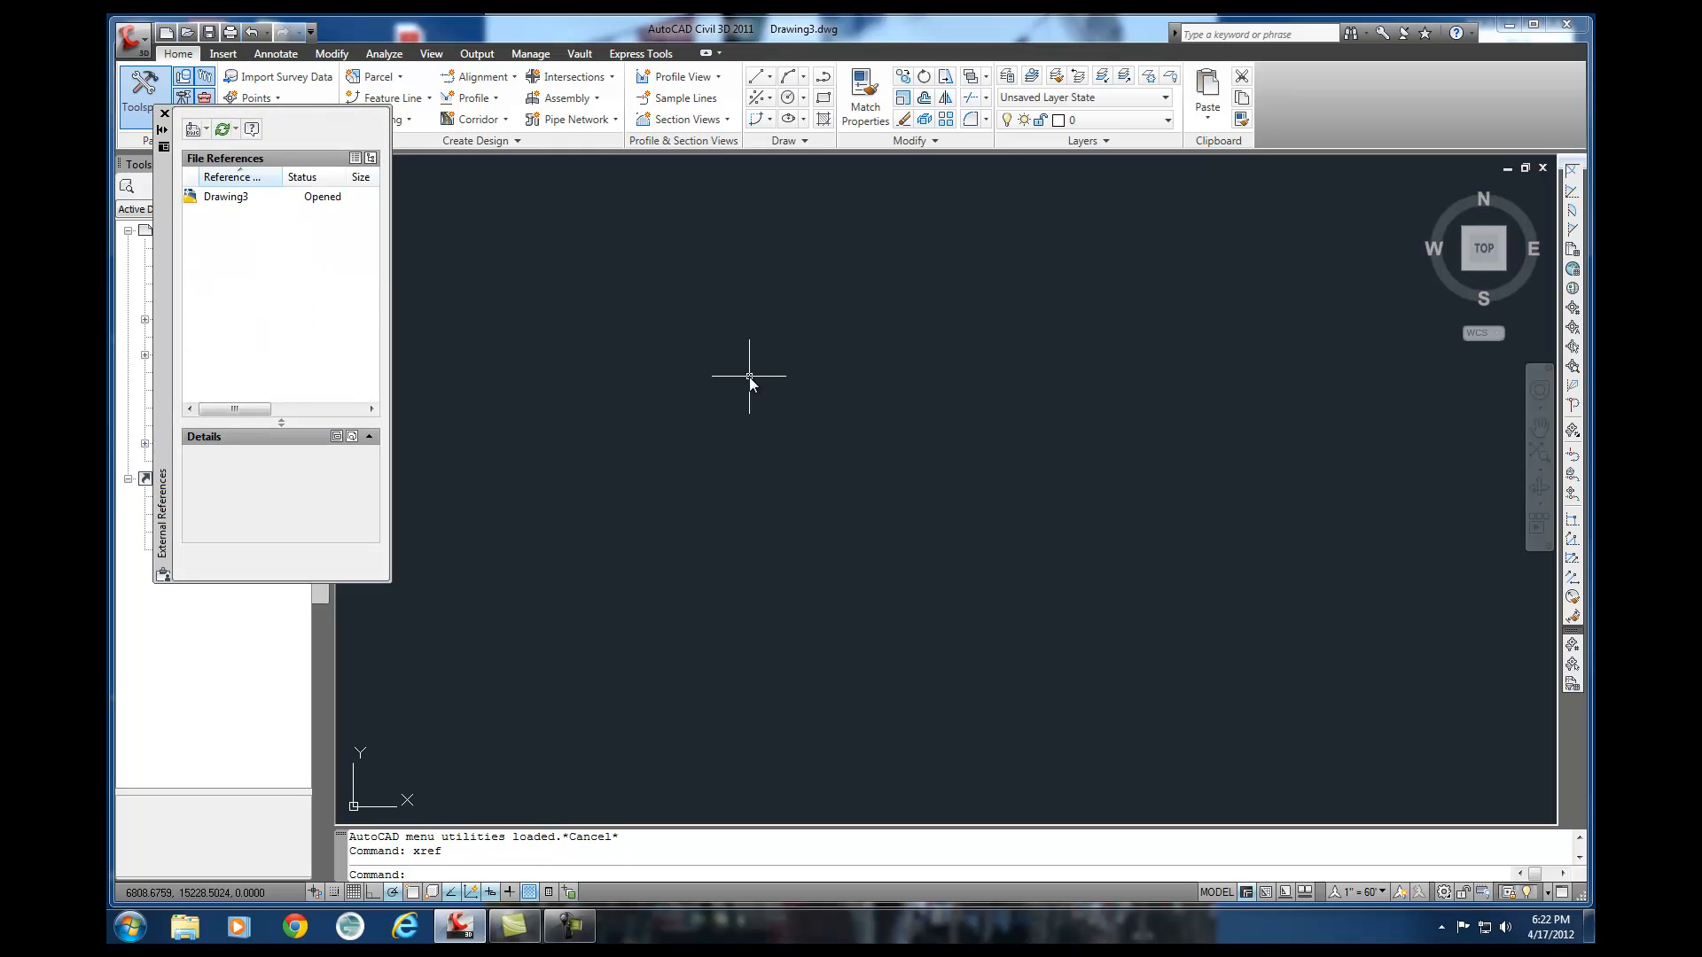
- Attach the XTopo_2ft_NW drawing from the Desktop as an Attachment-type external reference with full path, scale 1 and insertion point 0,0,0
{"action": "right_click", "coordinate": [221, 199]}
{"action": "left_click", "coordinate": [785, 20]}
{"action": "mouse_move", "coordinate": [306, 200]}
{"action": "left_click", "coordinate": [193, 131]}
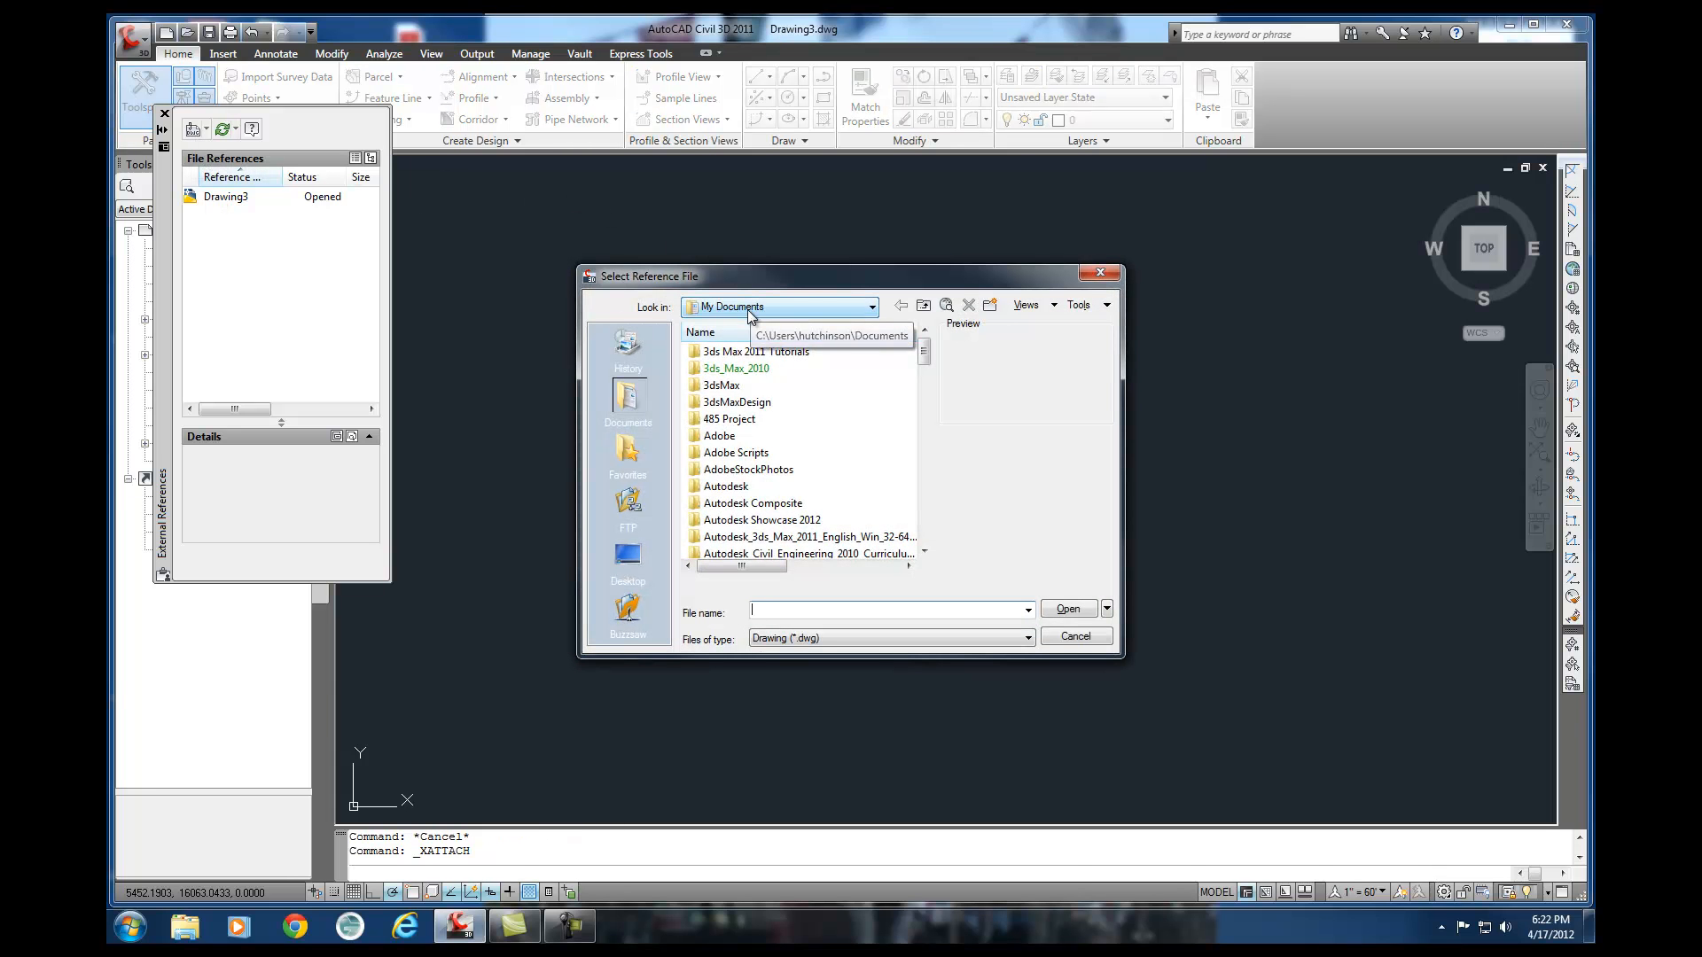
{"action": "left_click", "coordinate": [756, 307]}
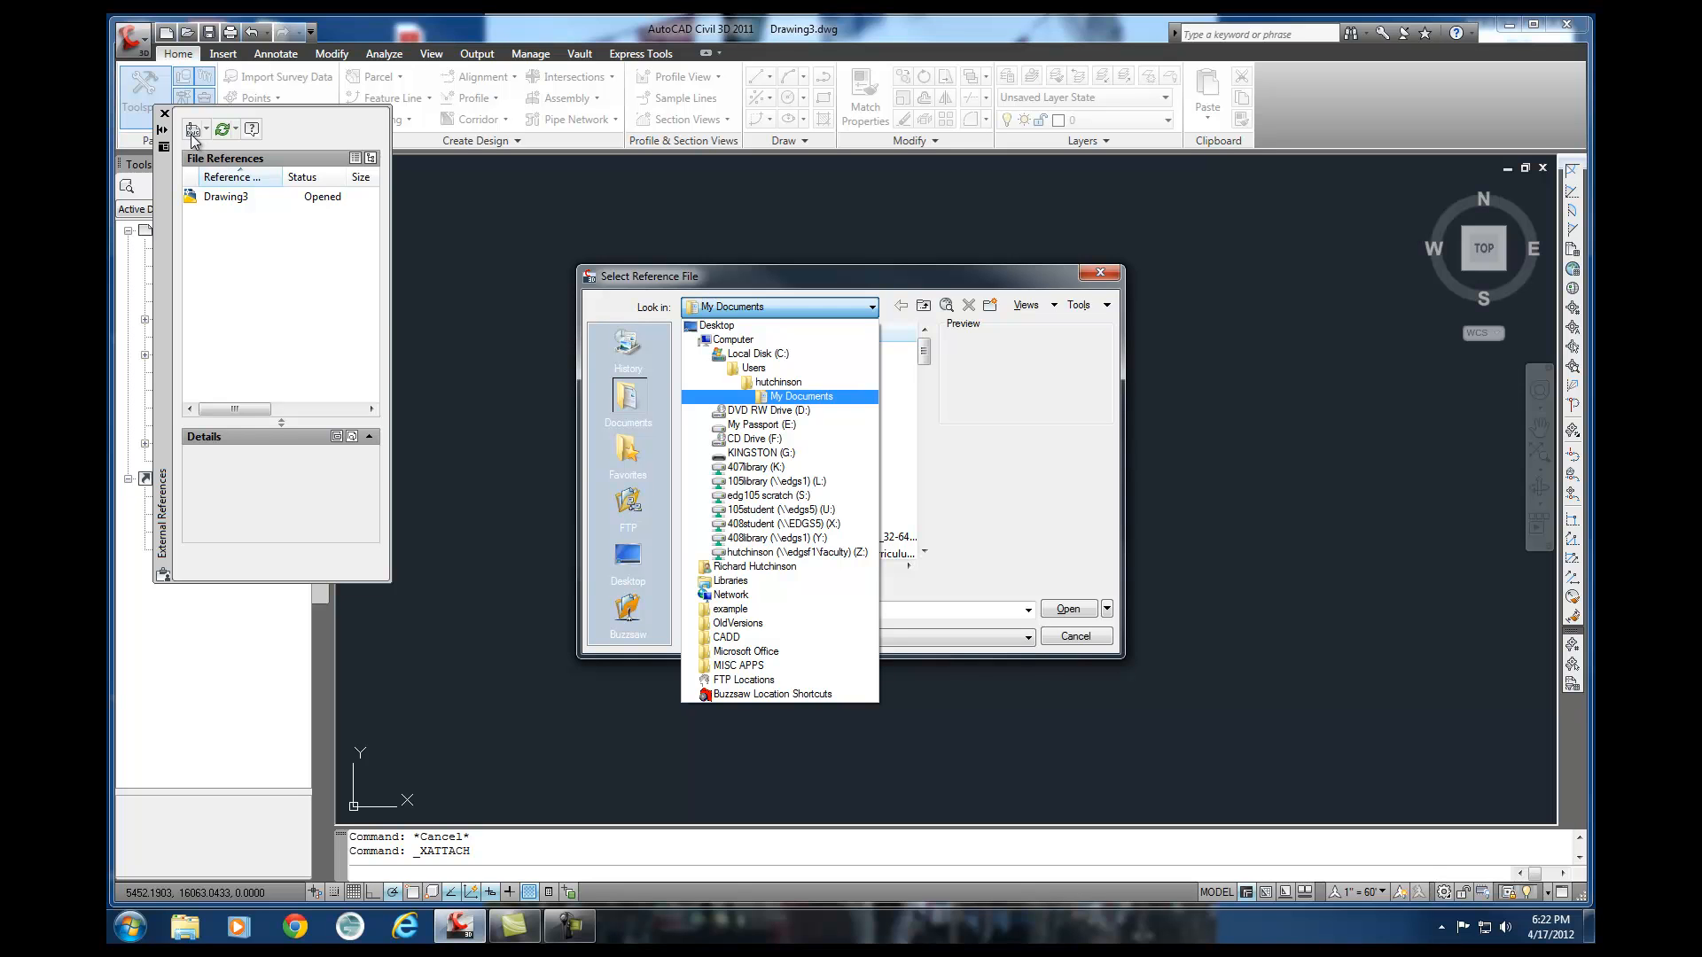
{"action": "left_click", "coordinate": [723, 325]}
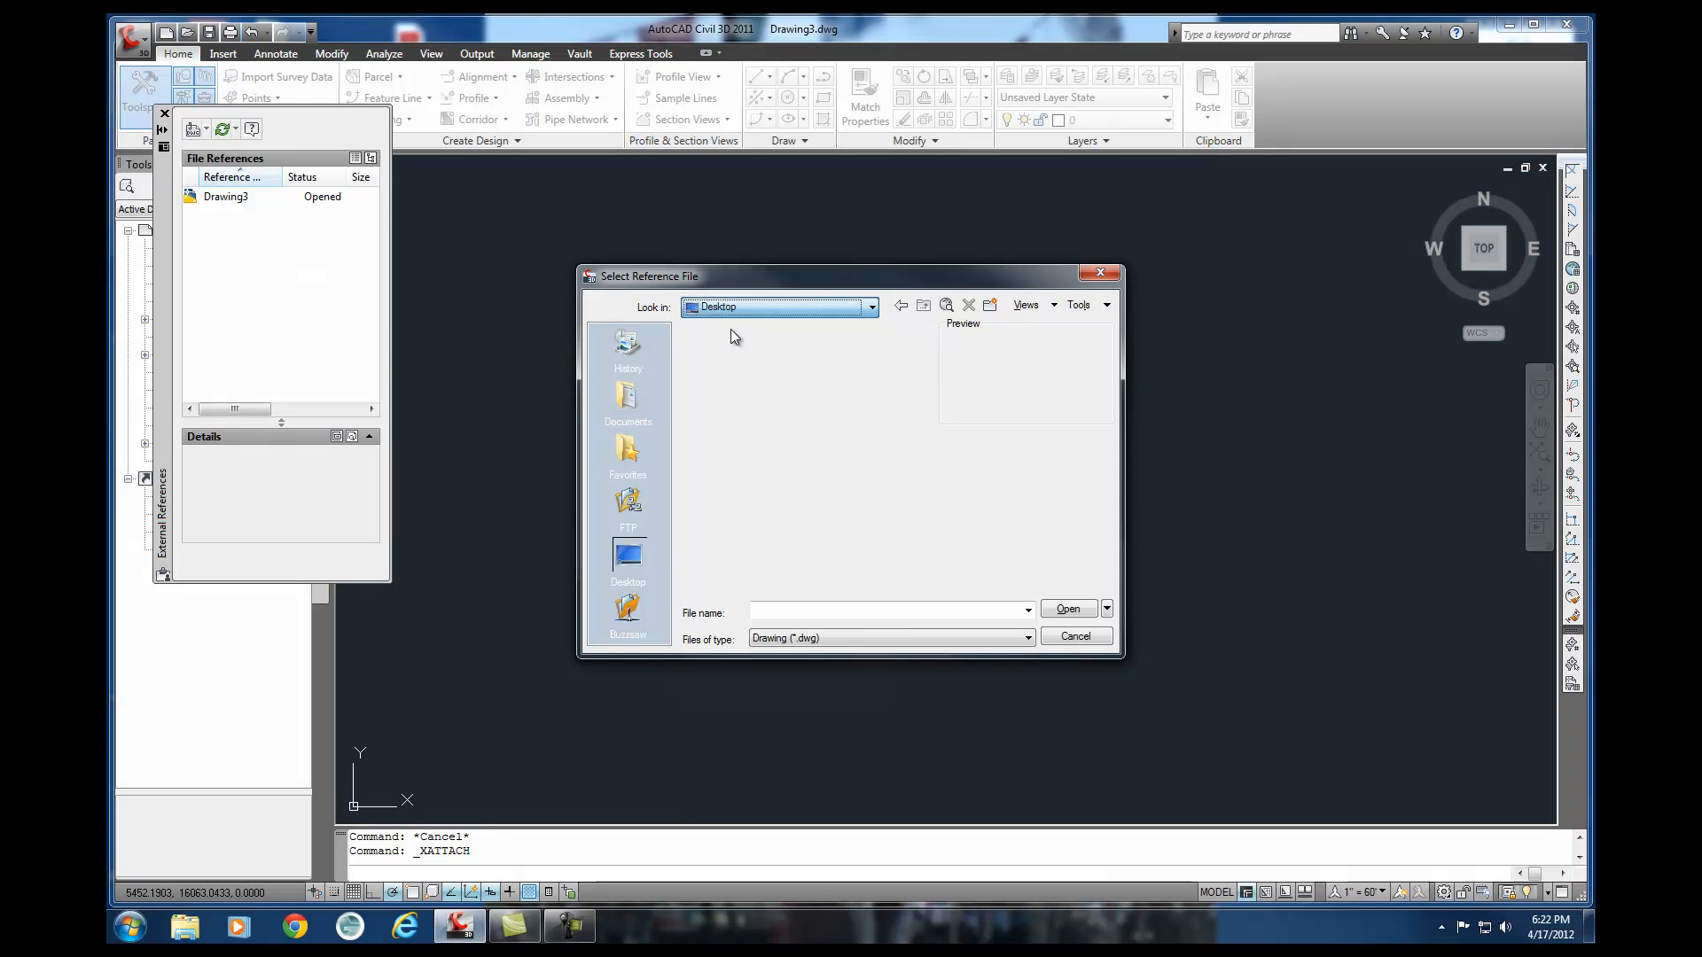
{"action": "left_click", "coordinate": [767, 538]}
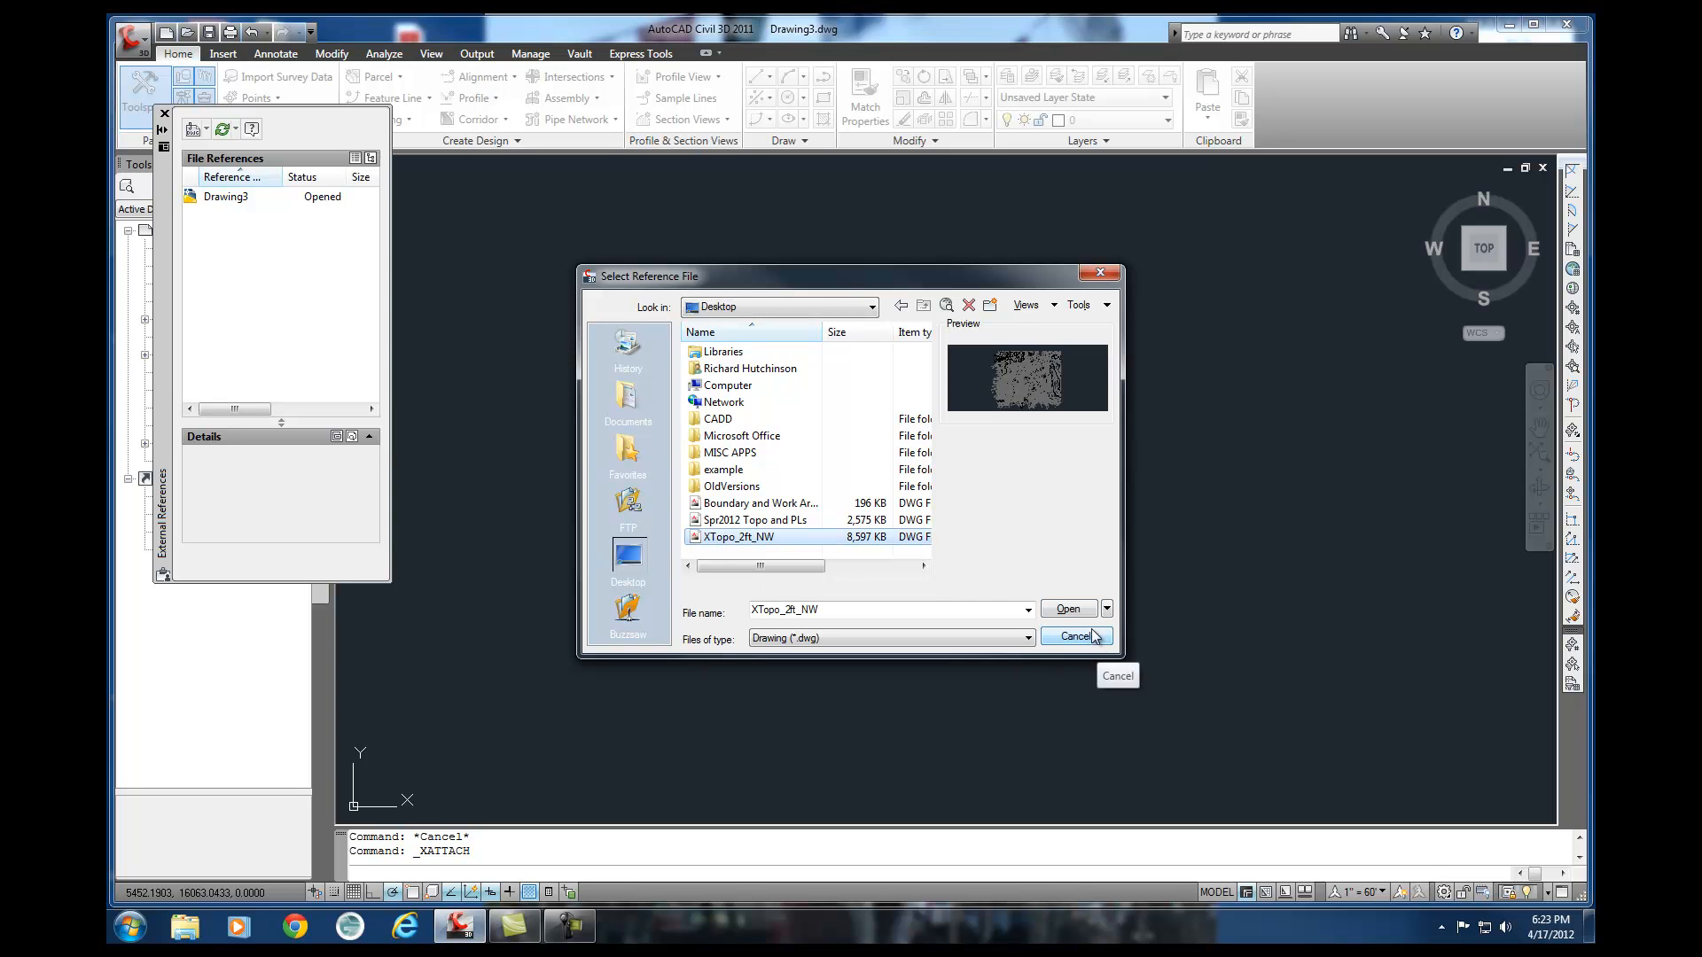
{"action": "left_click", "coordinate": [1068, 610]}
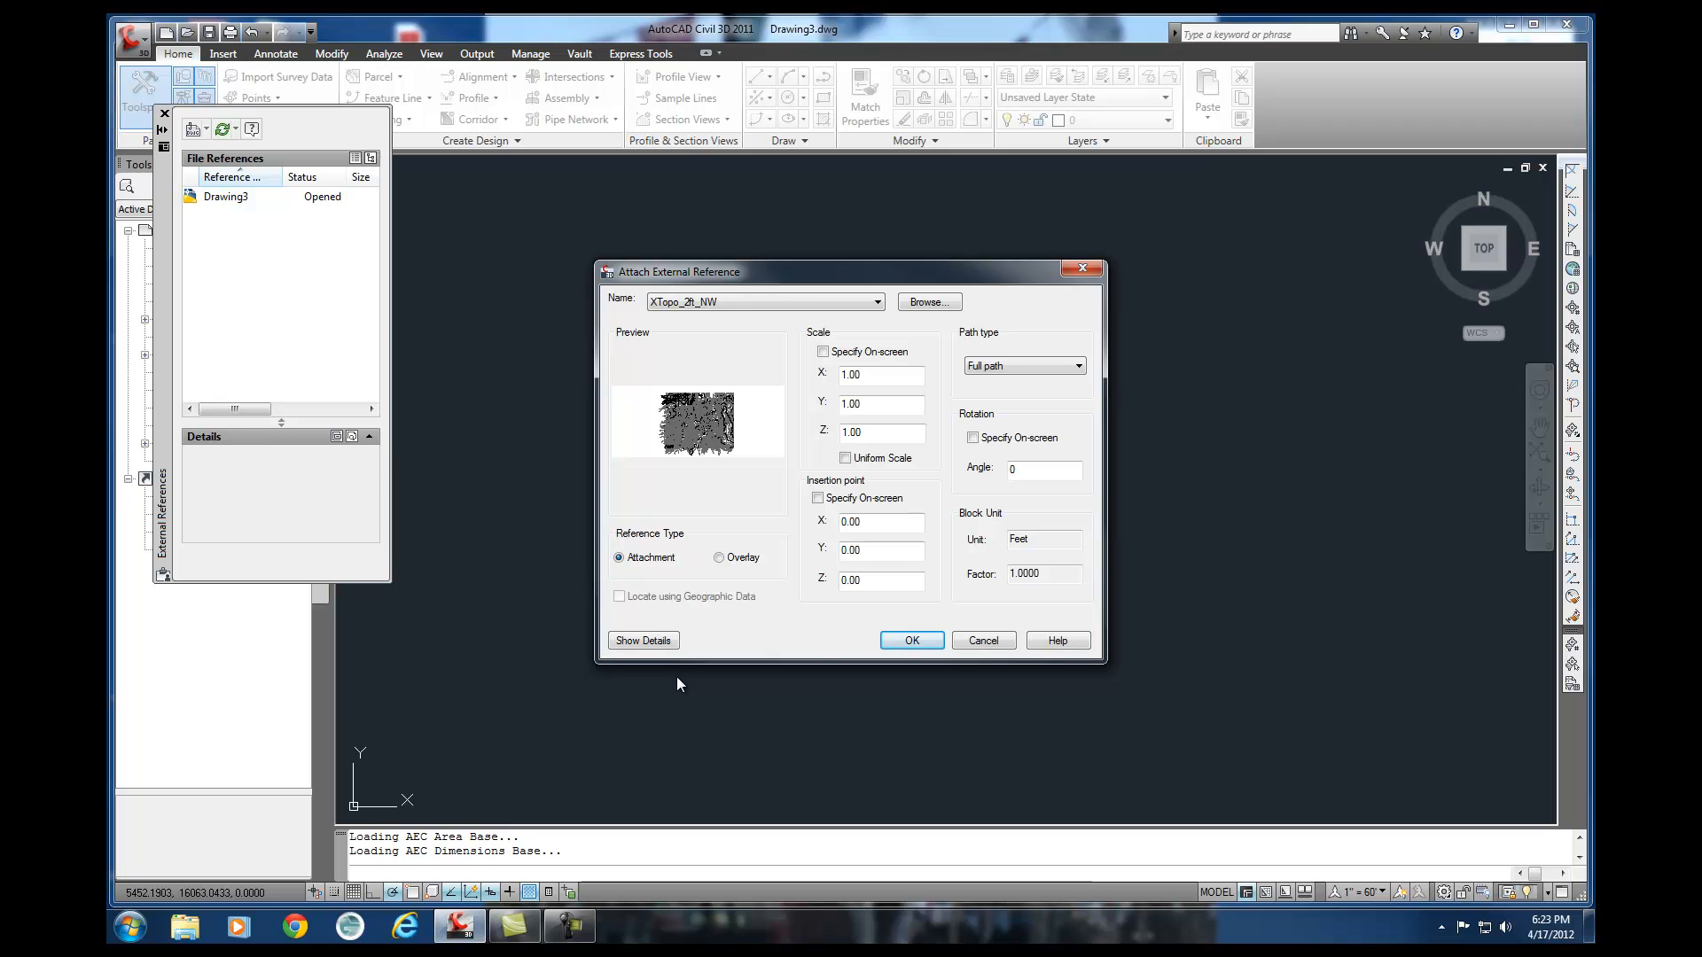
{"action": "mouse_move", "coordinate": [621, 561]}
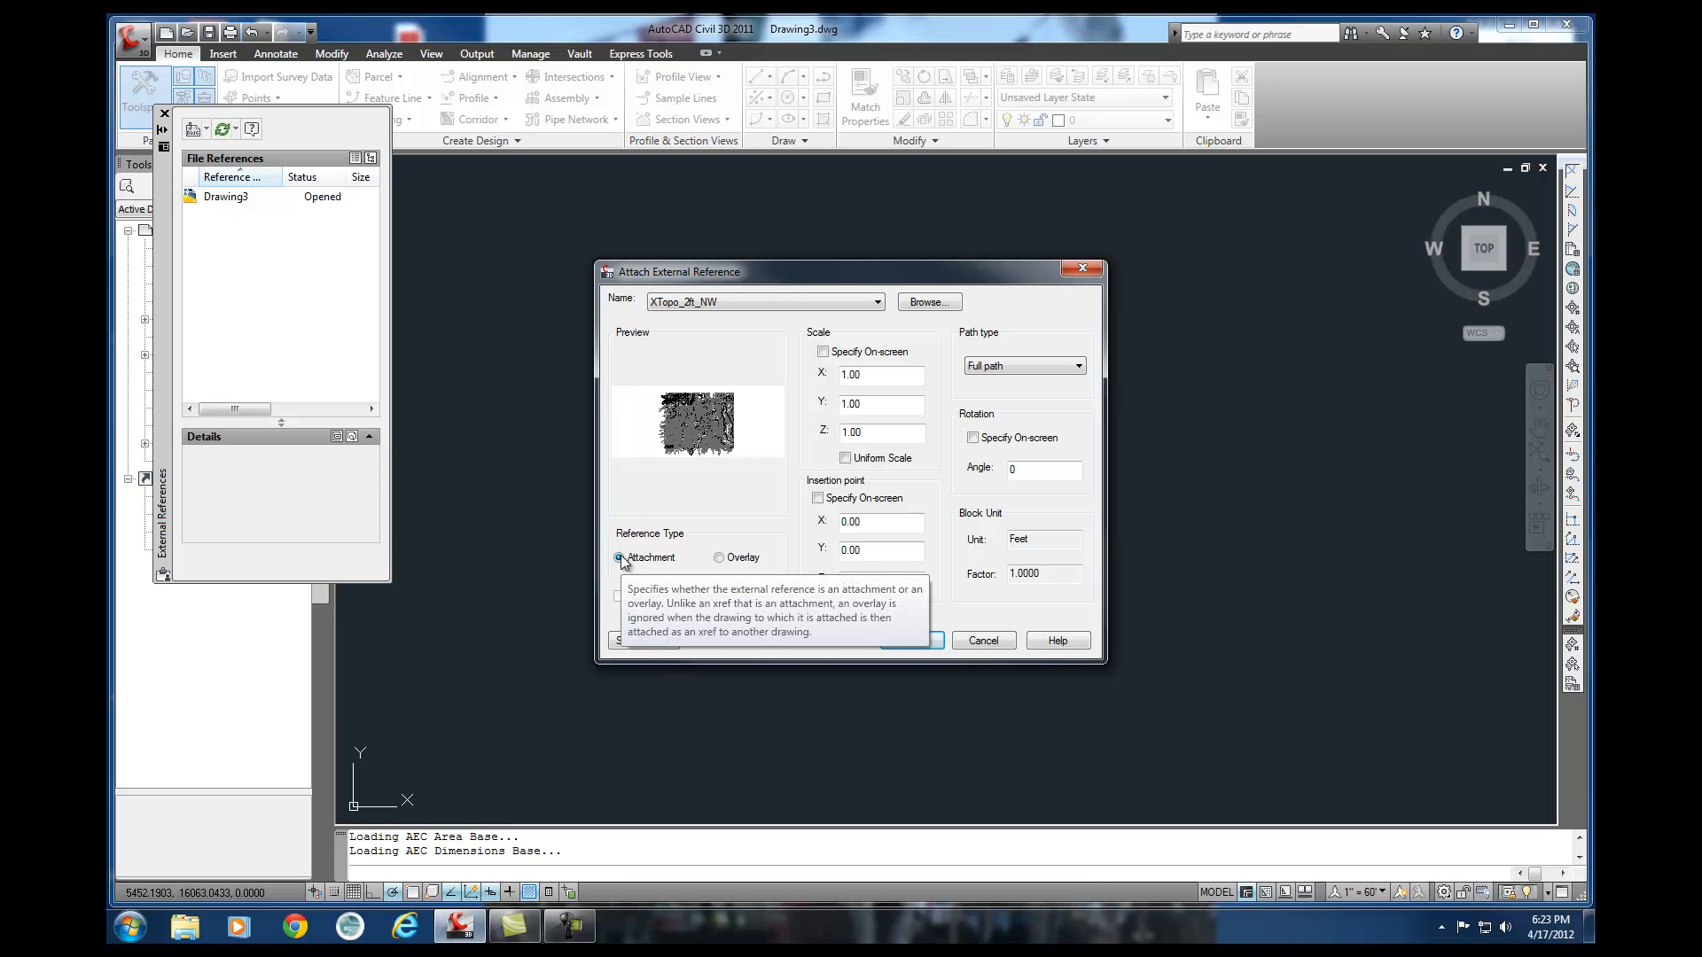
{"action": "mouse_move", "coordinate": [749, 566]}
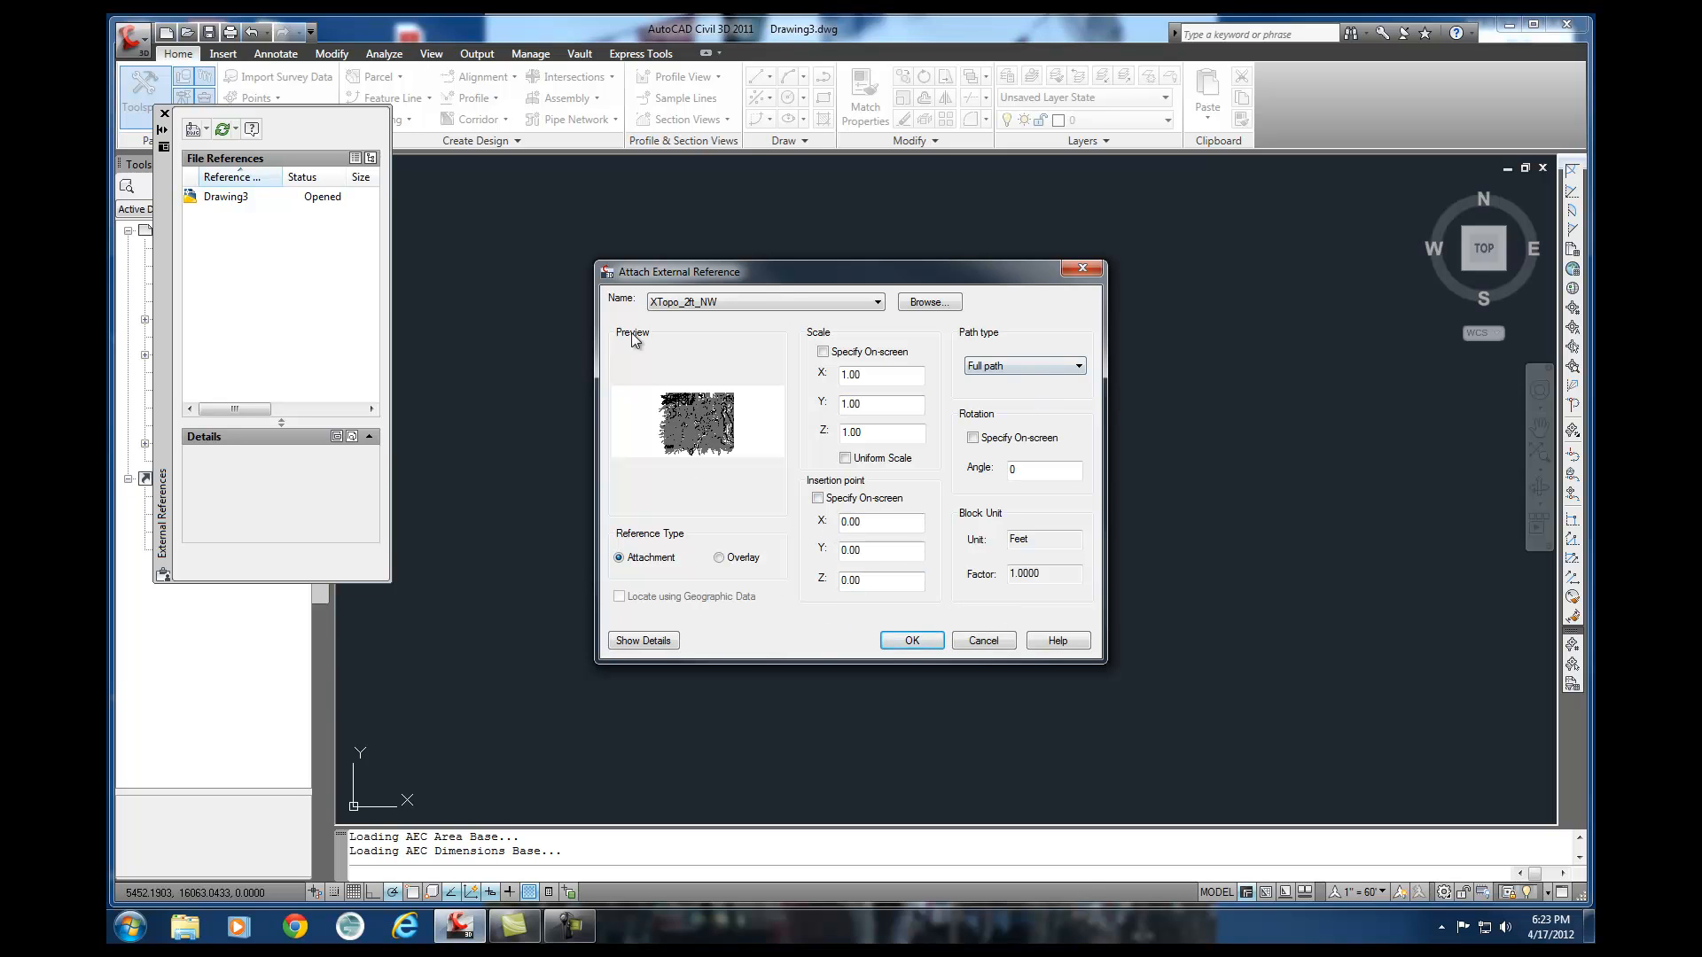
{"action": "left_click", "coordinate": [896, 642]}
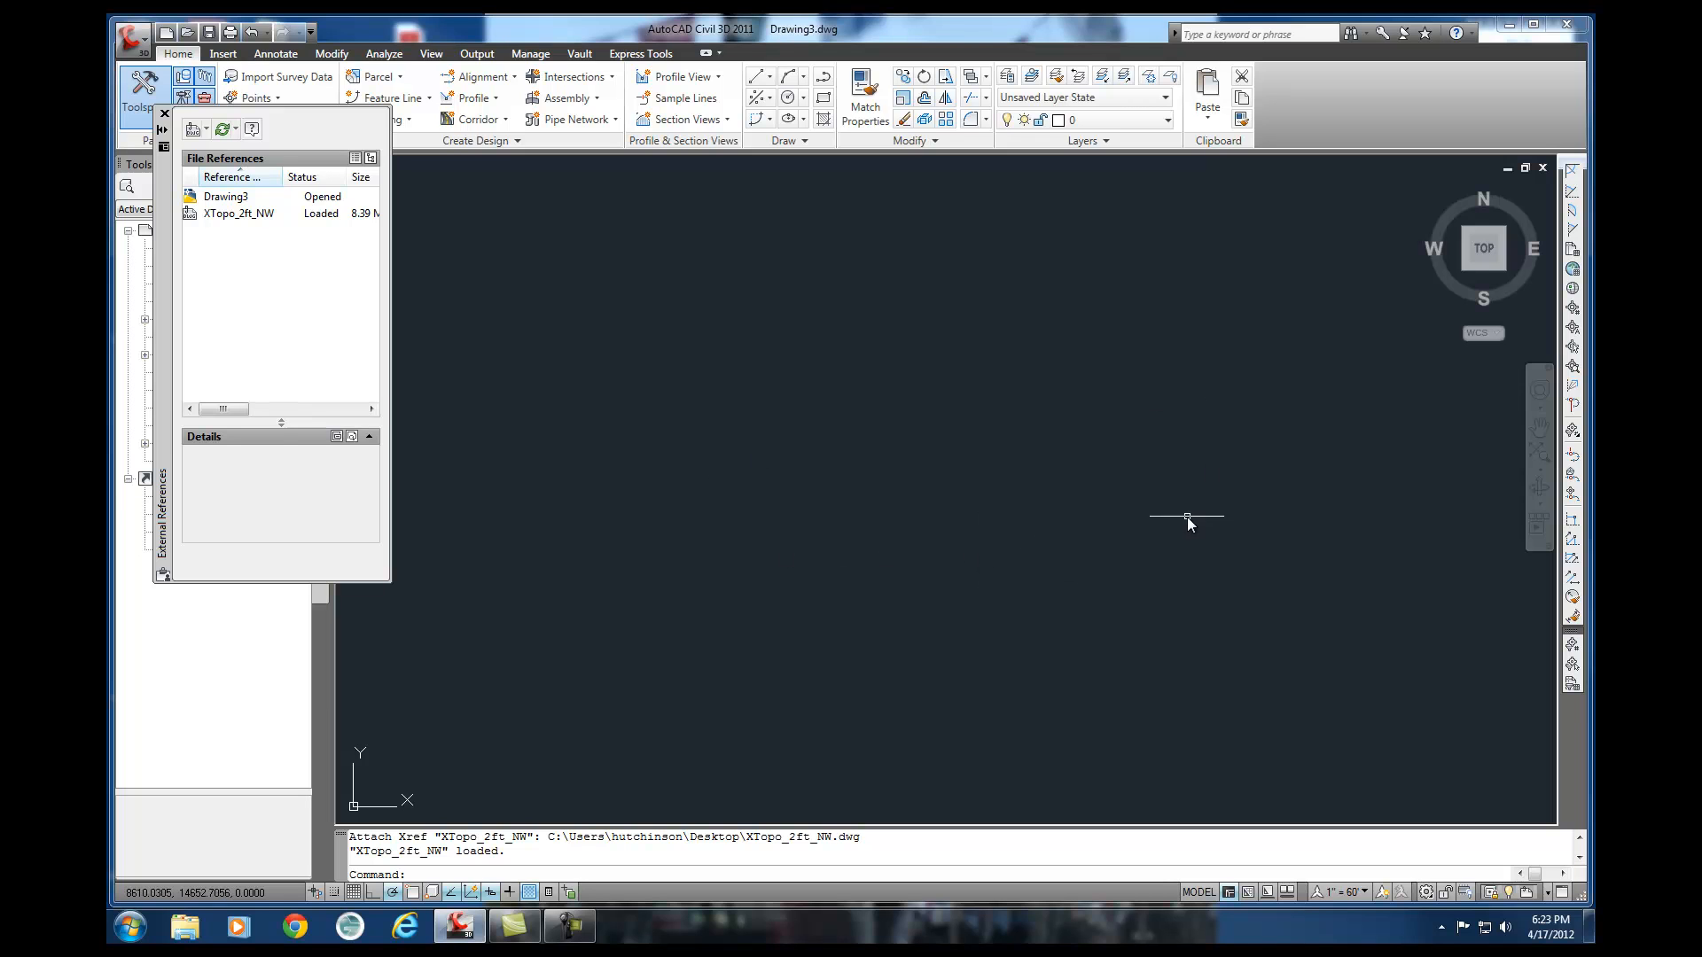
- Attach the Boundary and Work Area drawing from the Desktop as a second external reference, accepting the offered attachment settings
{"action": "type", "text": "z"}
{"action": "key", "text": "Return"}
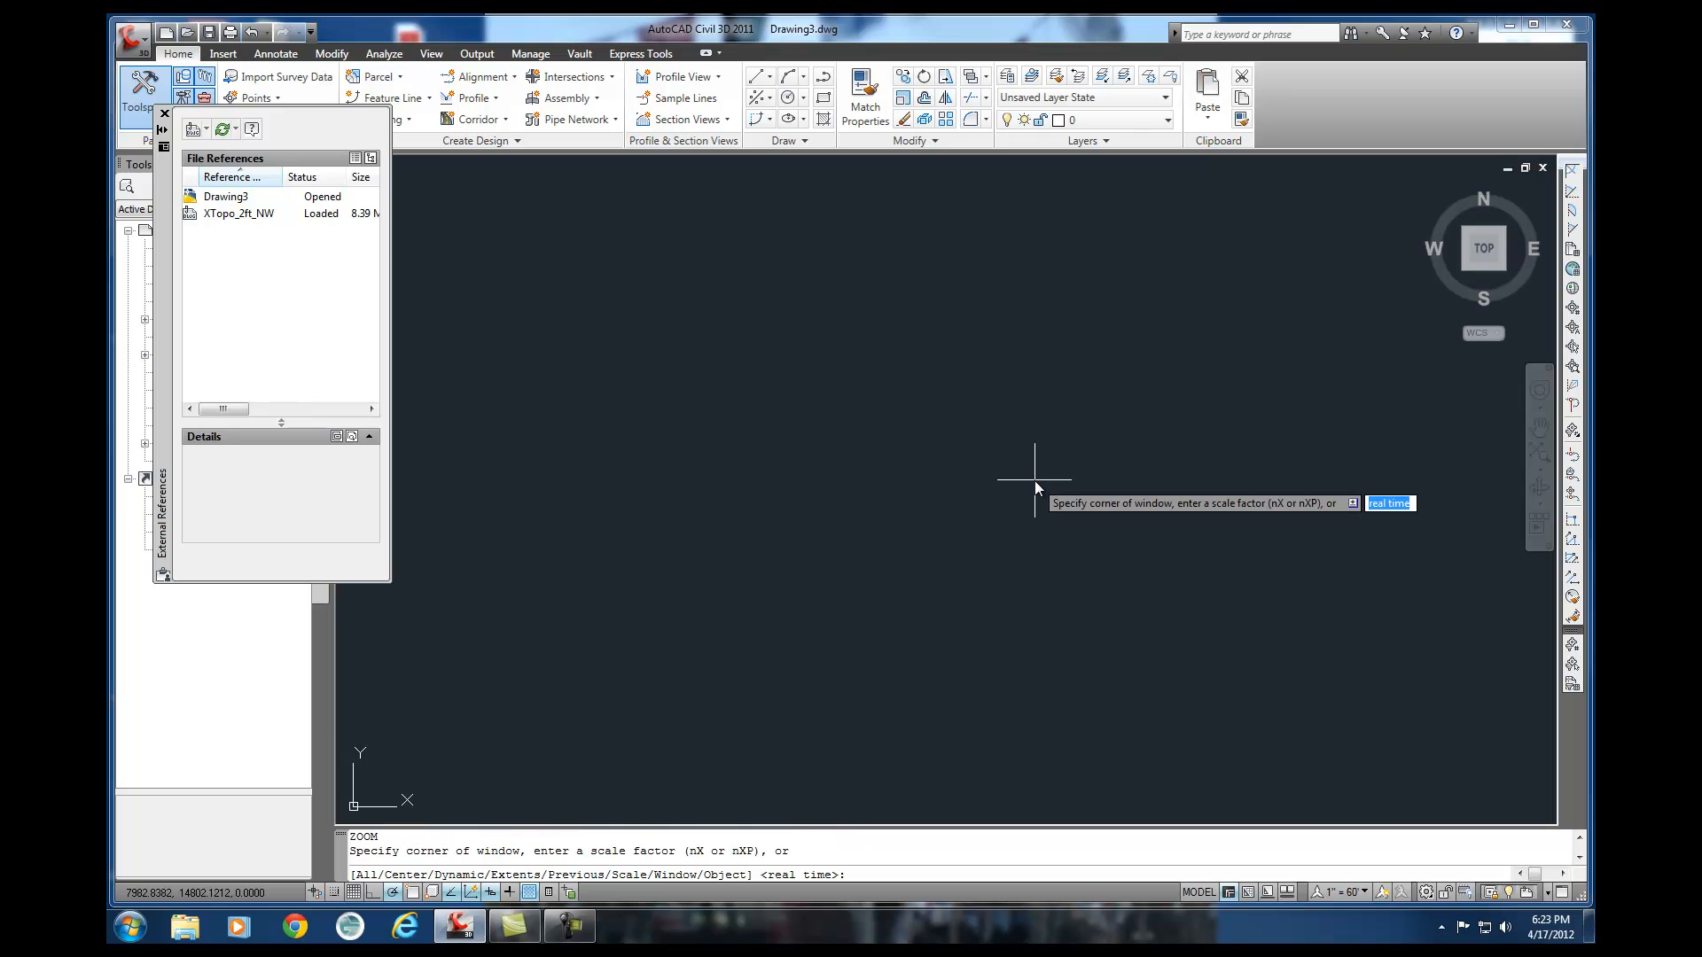
{"action": "type", "text": "e"}
{"action": "key", "text": "Return"}
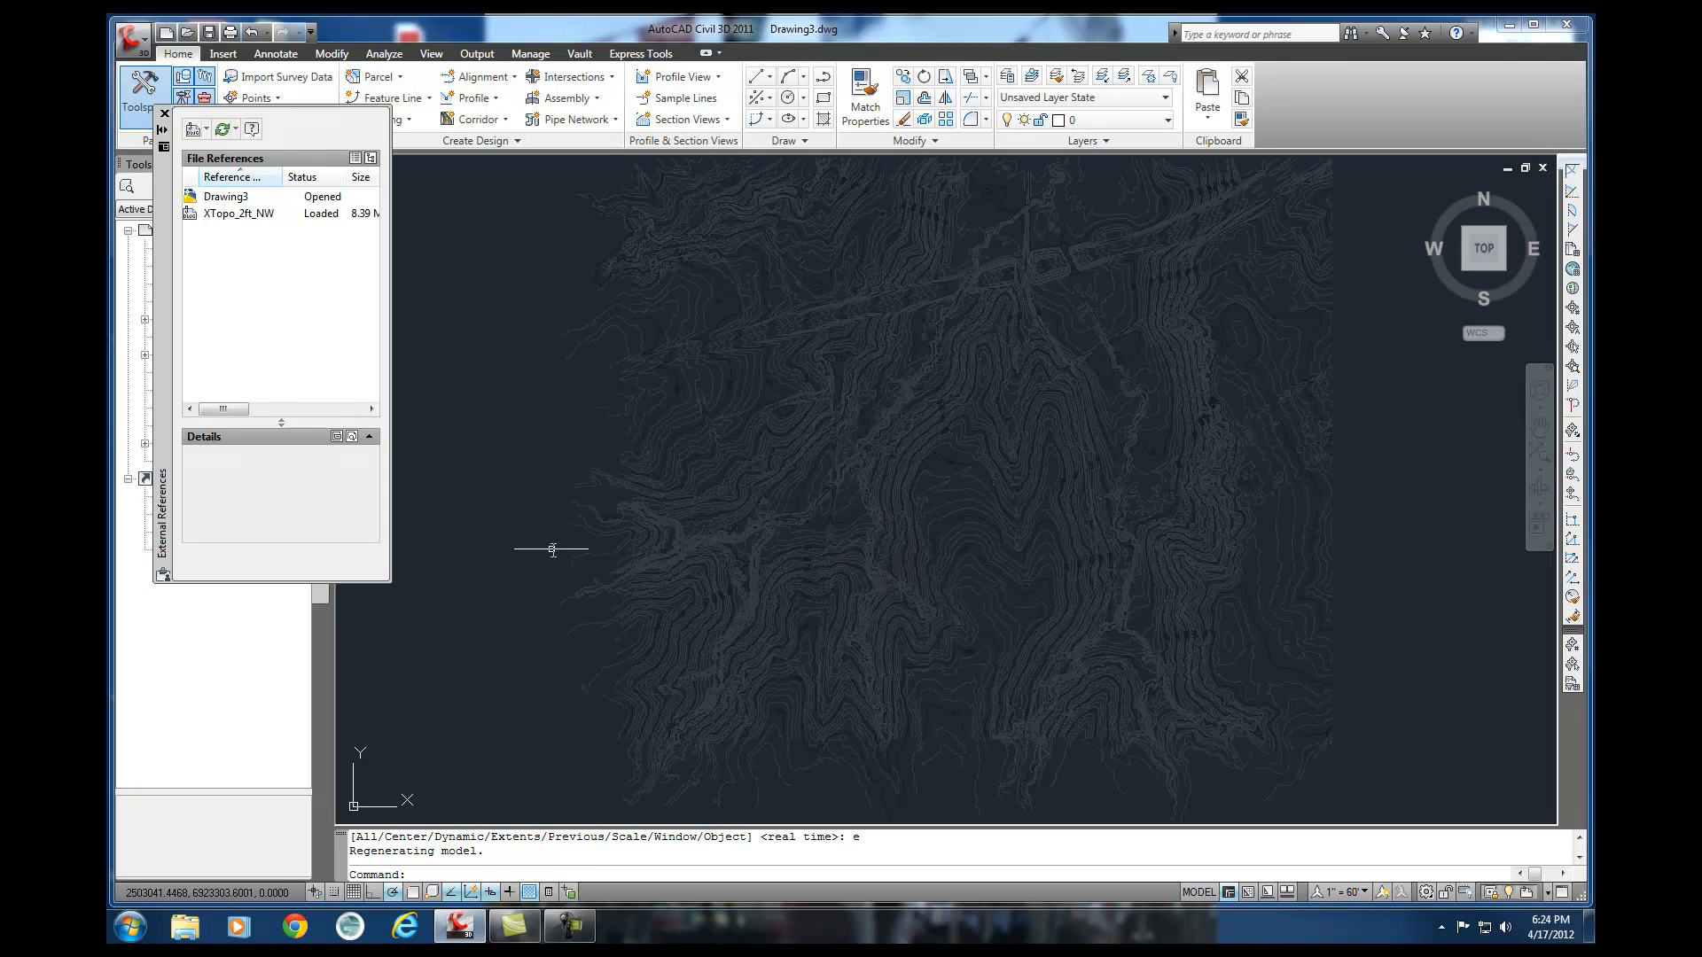
{"action": "mouse_move", "coordinate": [845, 578]}
{"action": "left_click", "coordinate": [195, 130]}
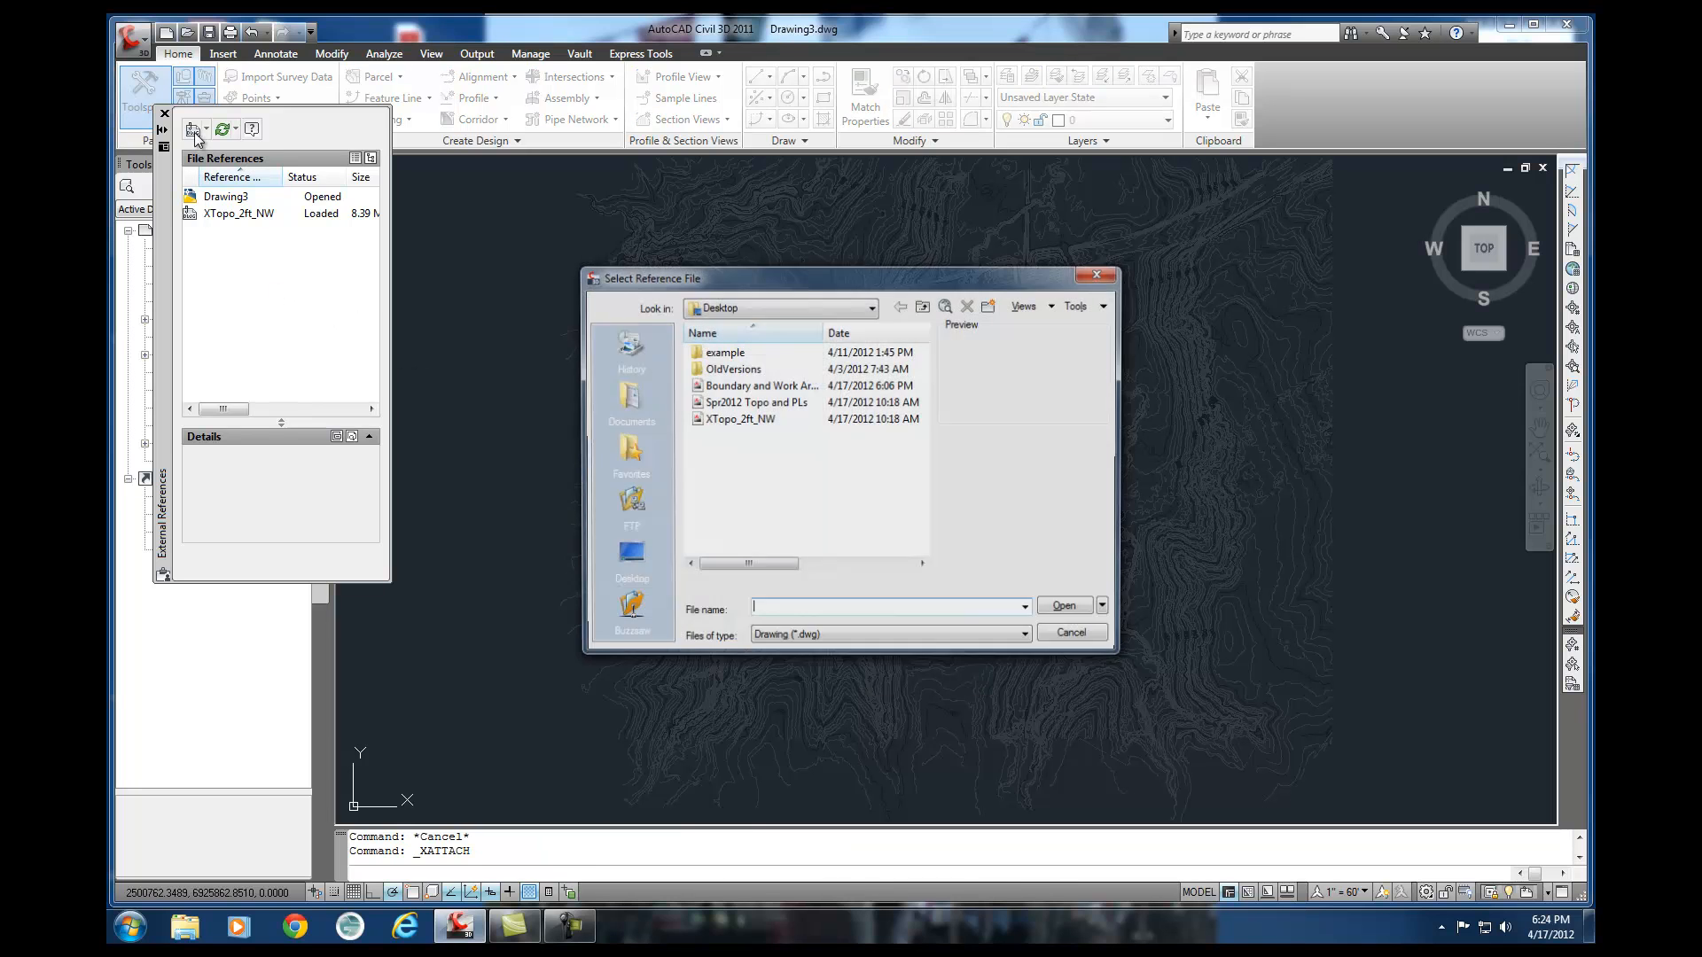
{"action": "left_click", "coordinate": [749, 385]}
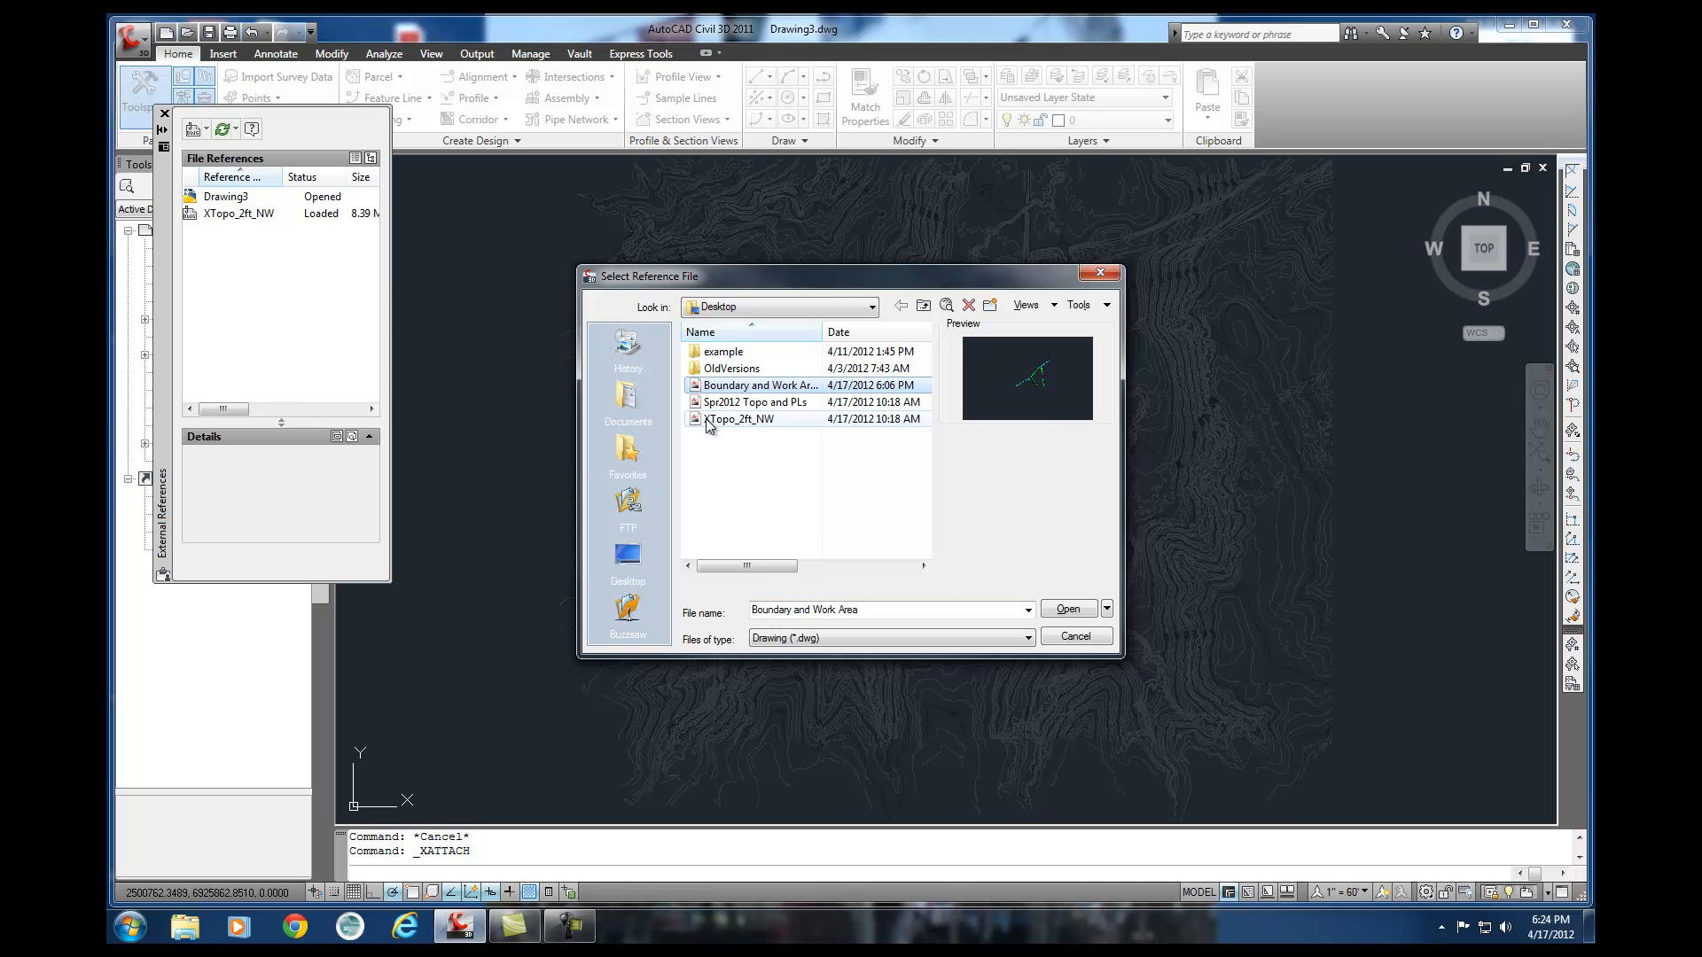
{"action": "left_click", "coordinate": [1070, 610]}
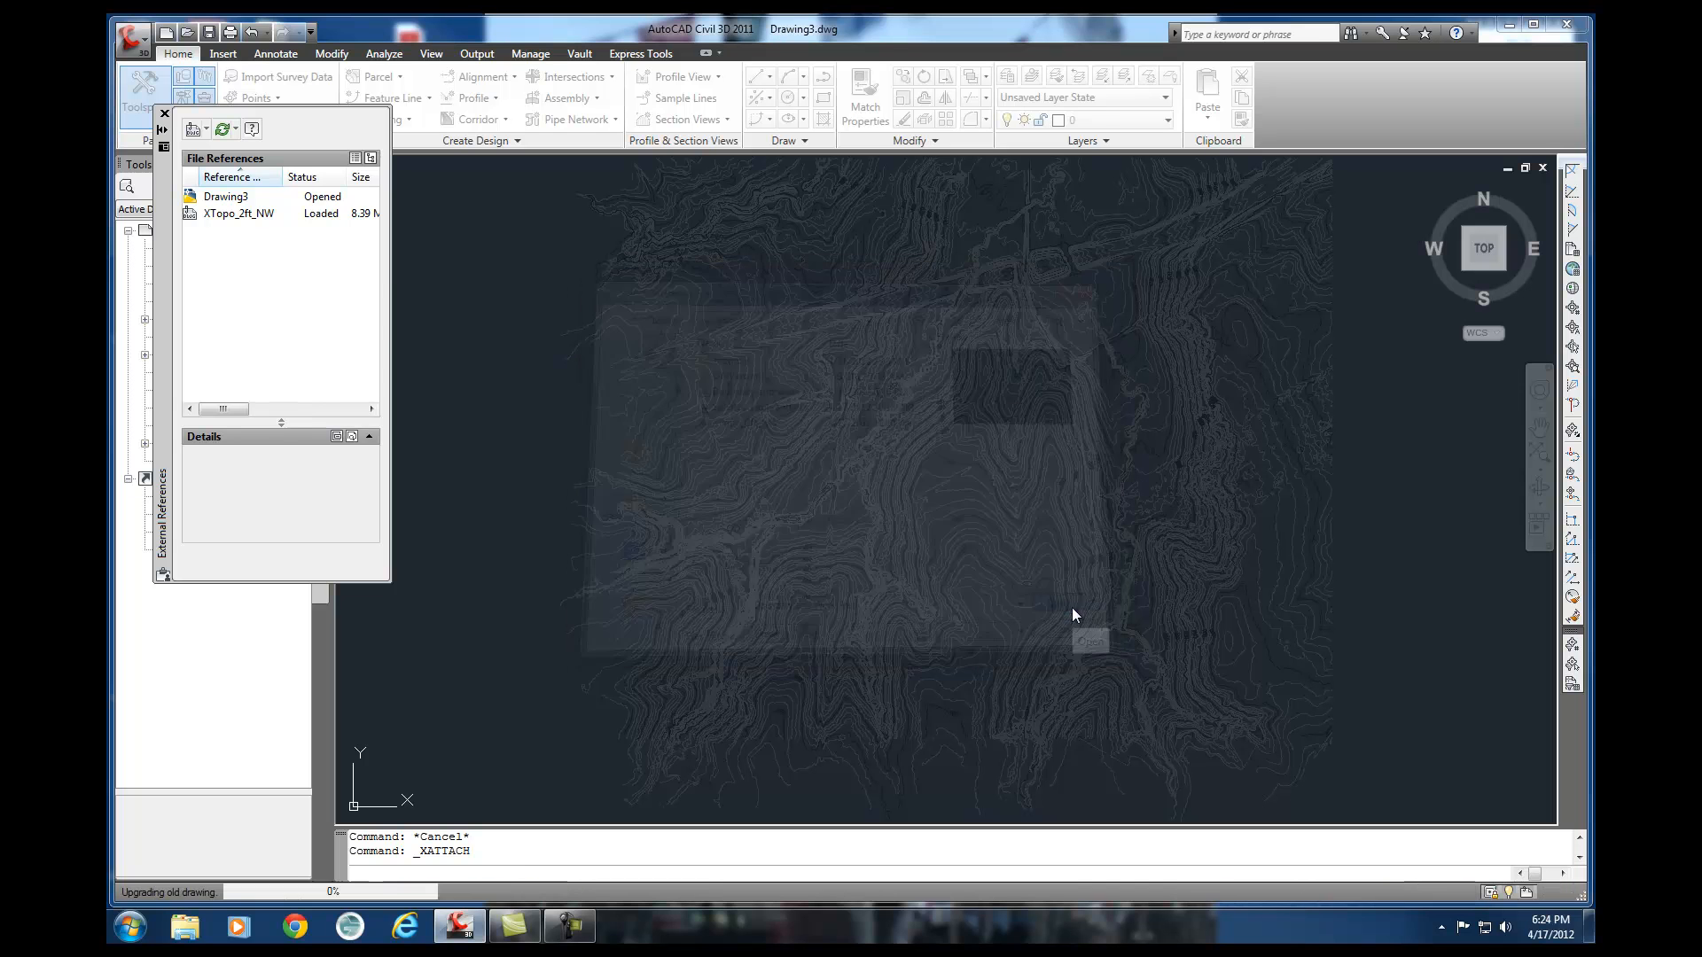
{"action": "left_click", "coordinate": [916, 640]}
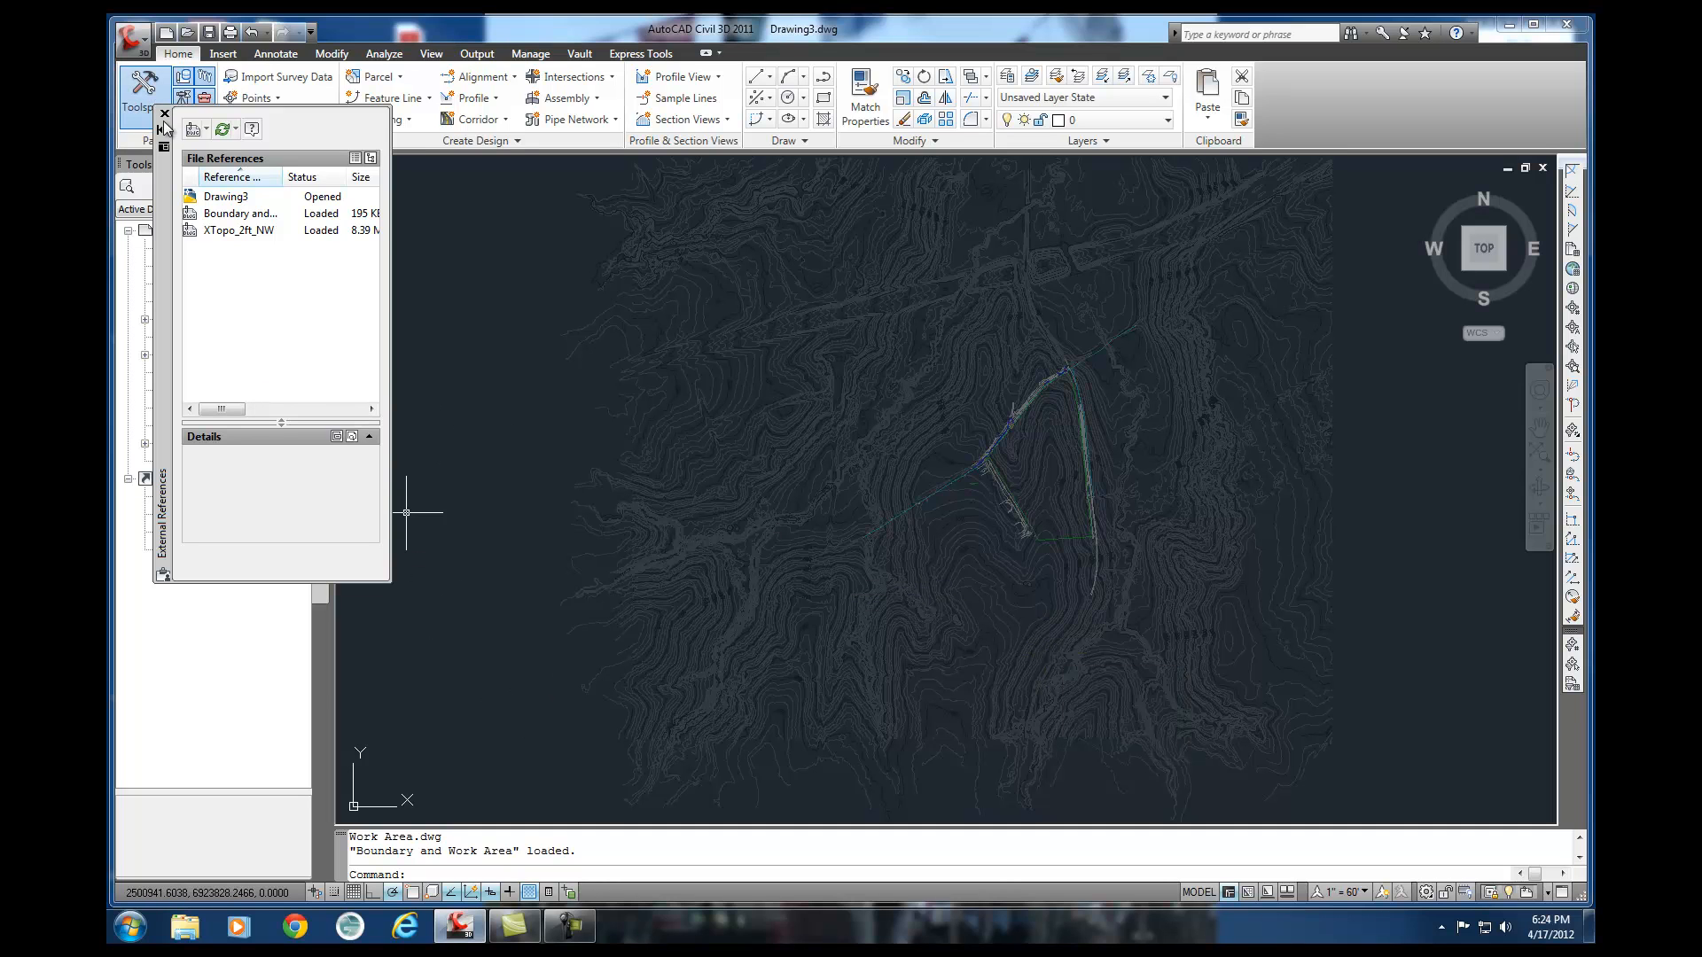
{"action": "type", "text": "xref"}
{"action": "key", "text": "Return"}
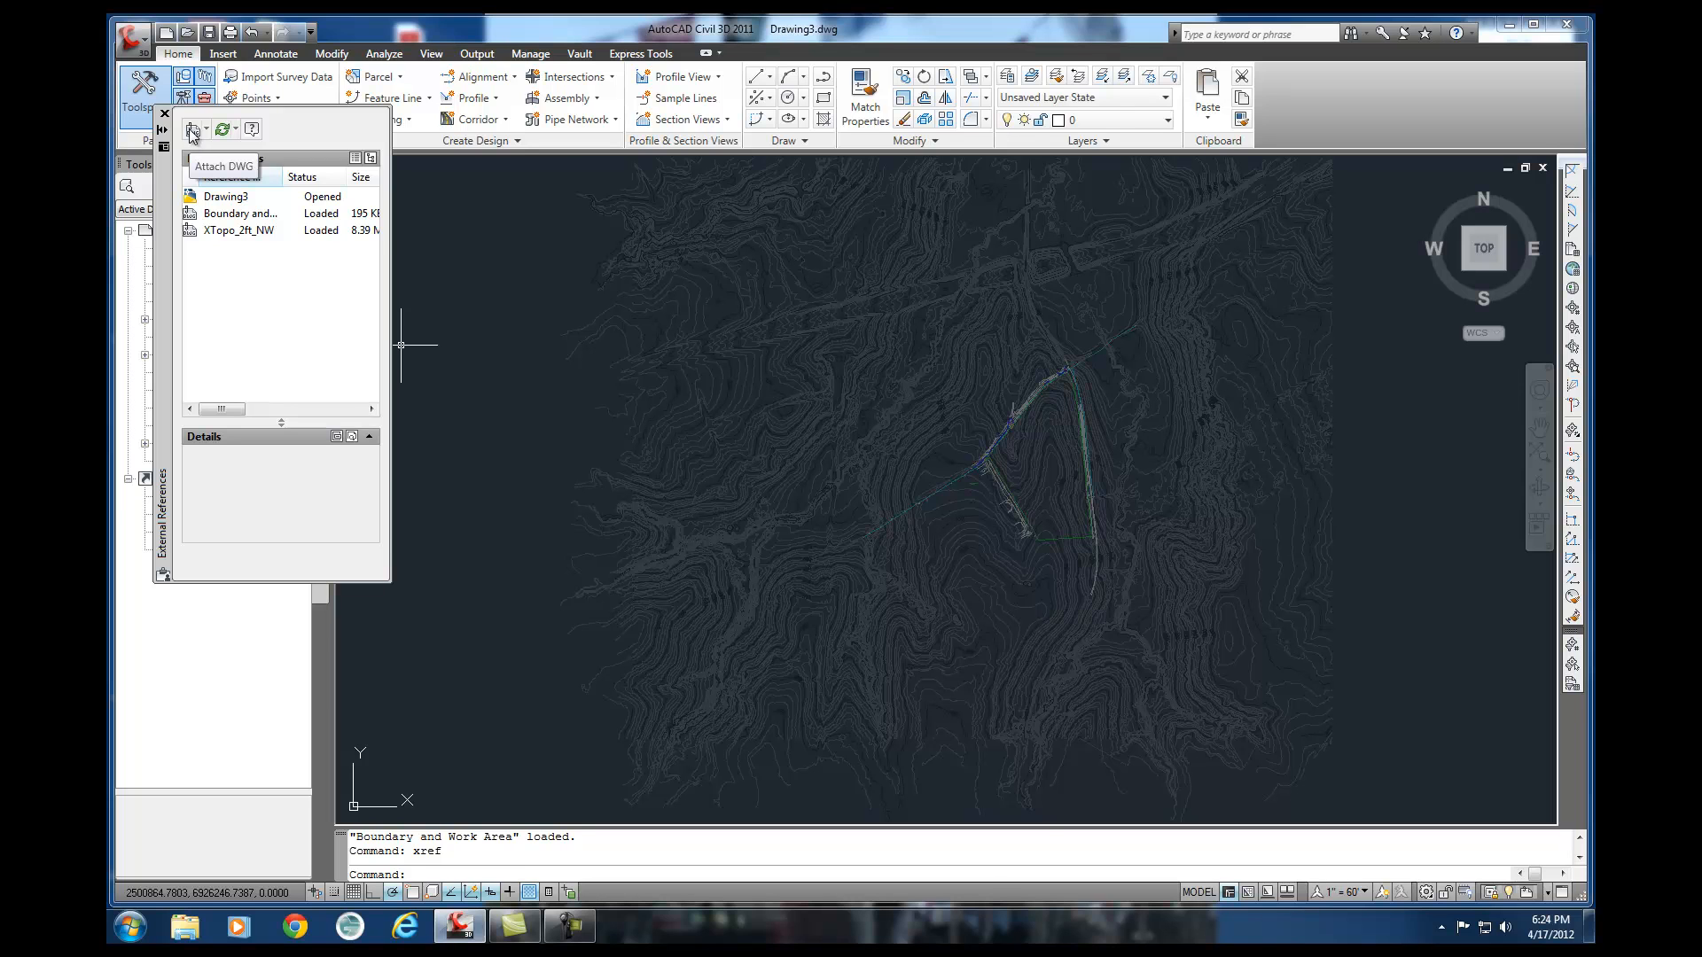
{"action": "mouse_move", "coordinate": [229, 222]}
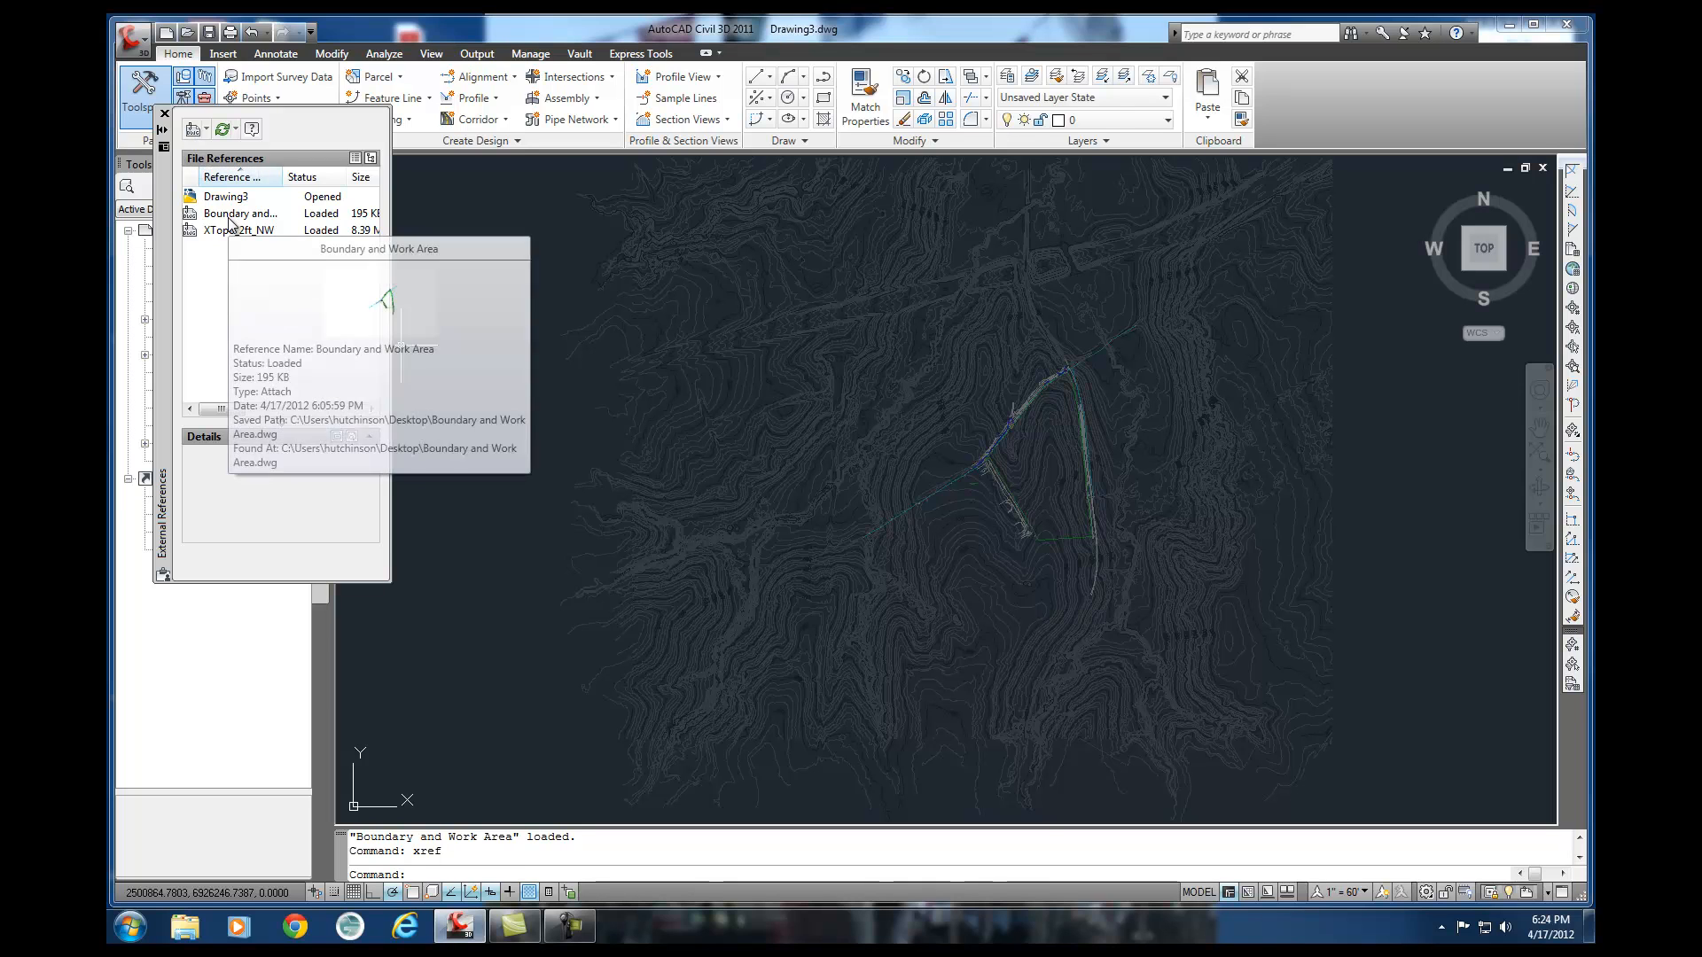
{"action": "left_click", "coordinate": [193, 135]}
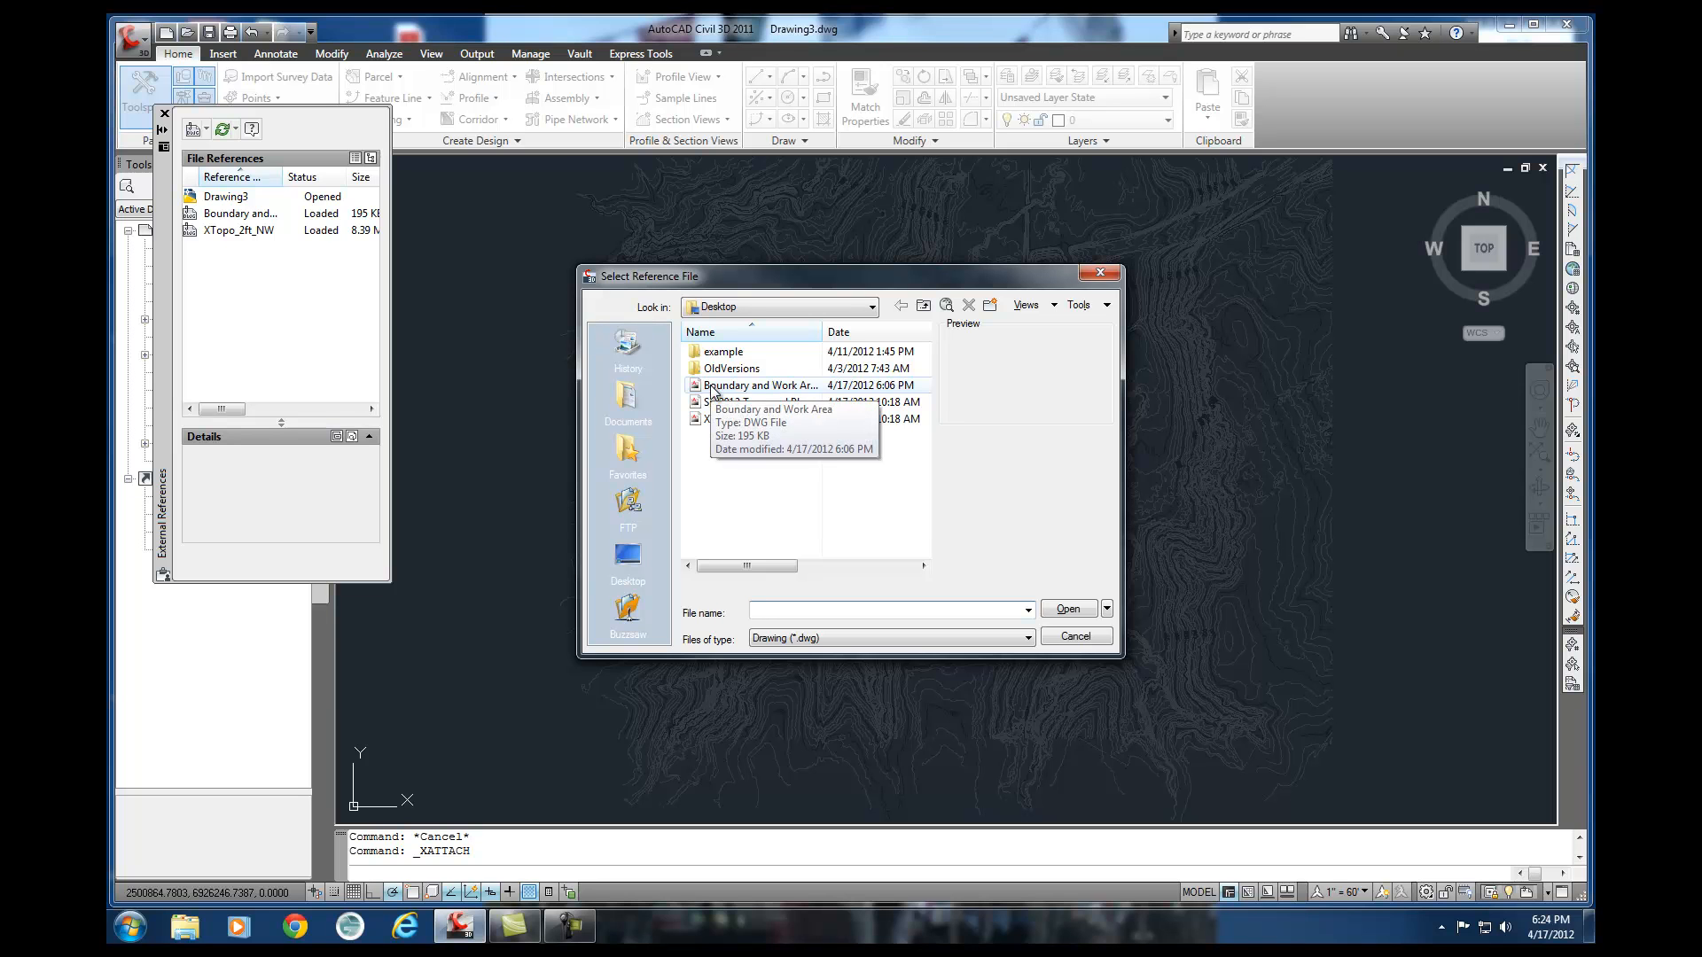
{"action": "left_click", "coordinate": [1087, 636]}
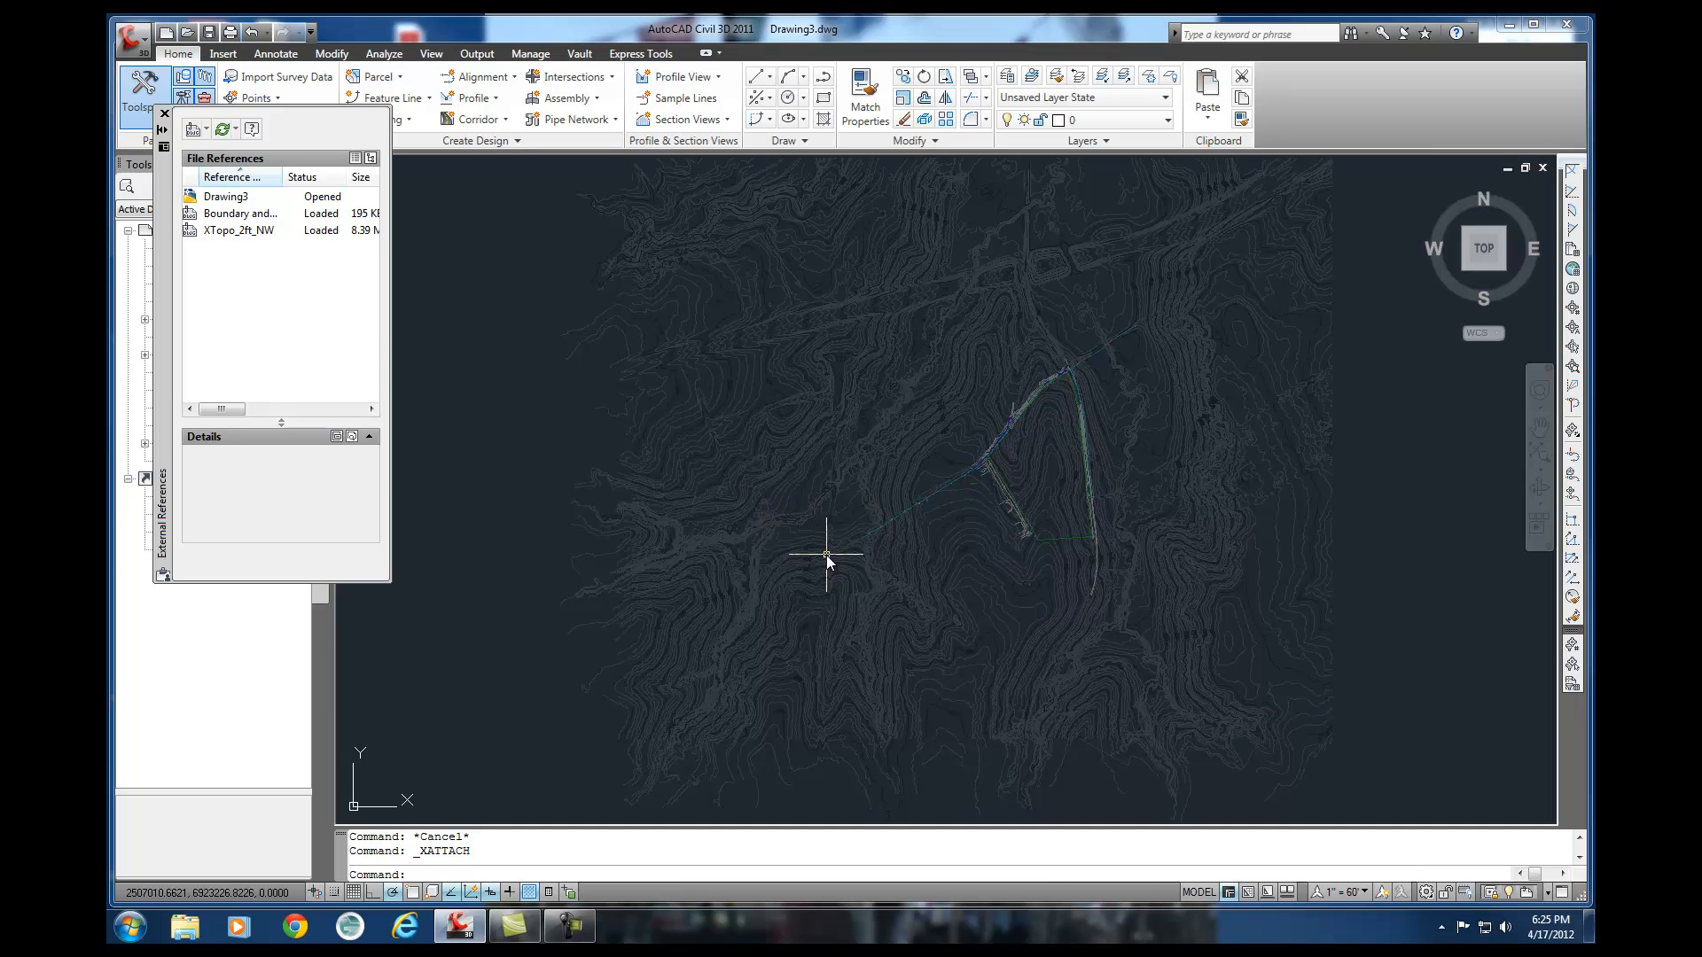
{"action": "mouse_move", "coordinate": [1081, 567]}
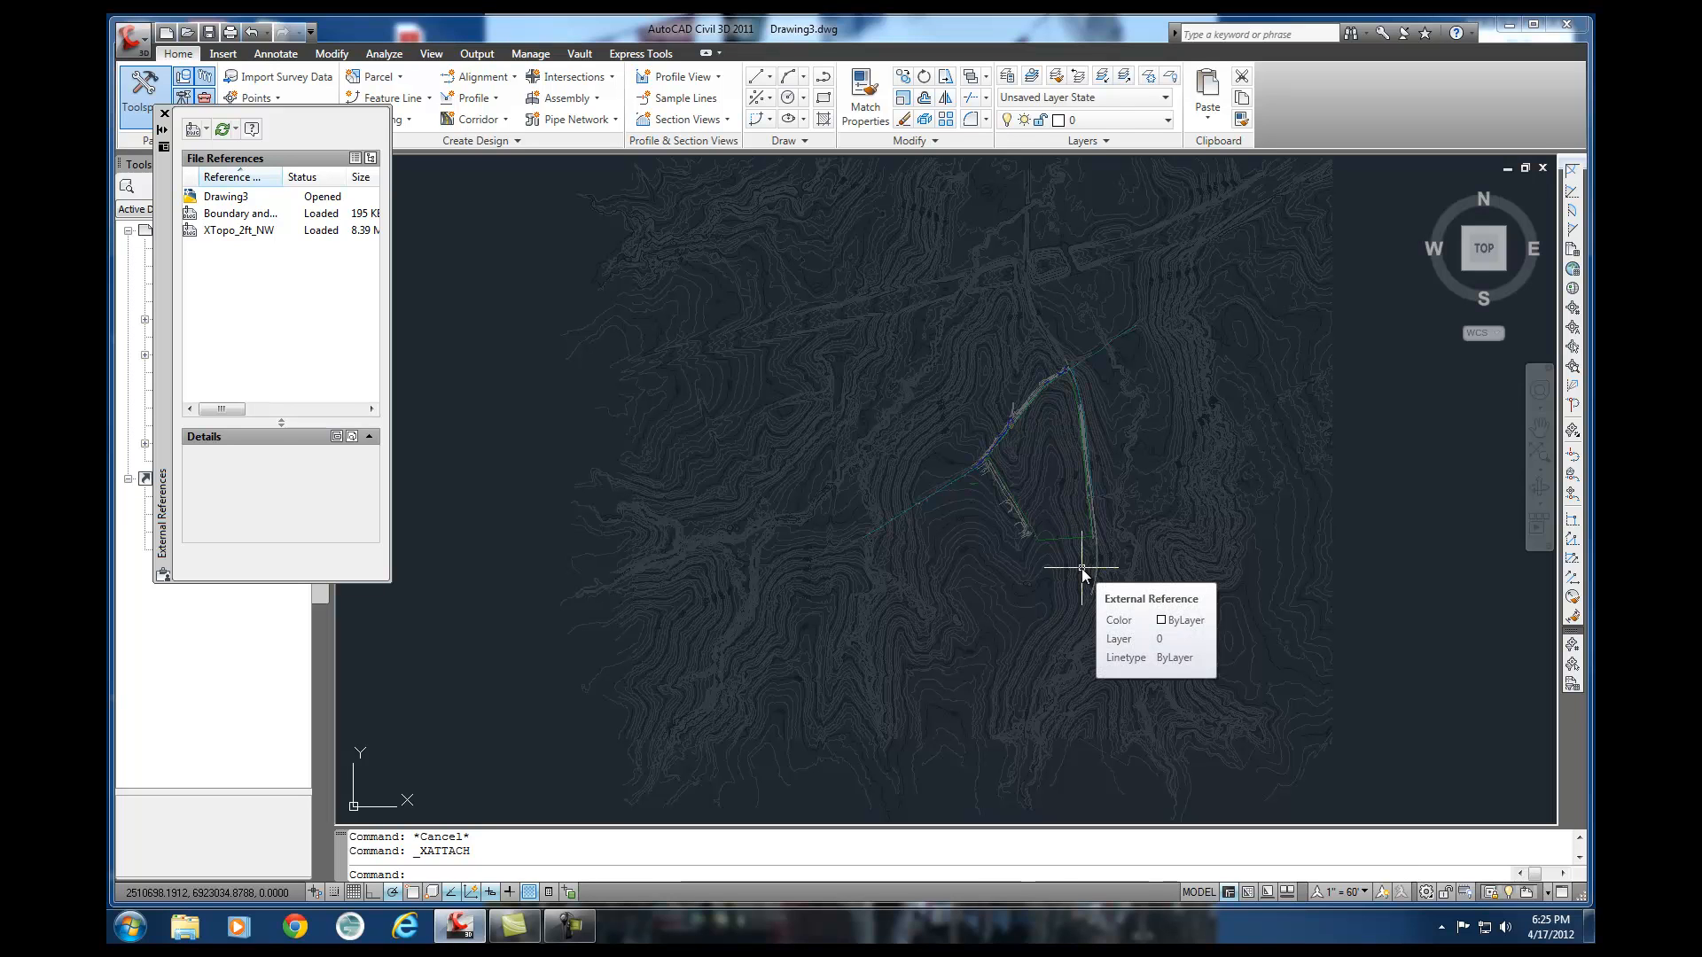